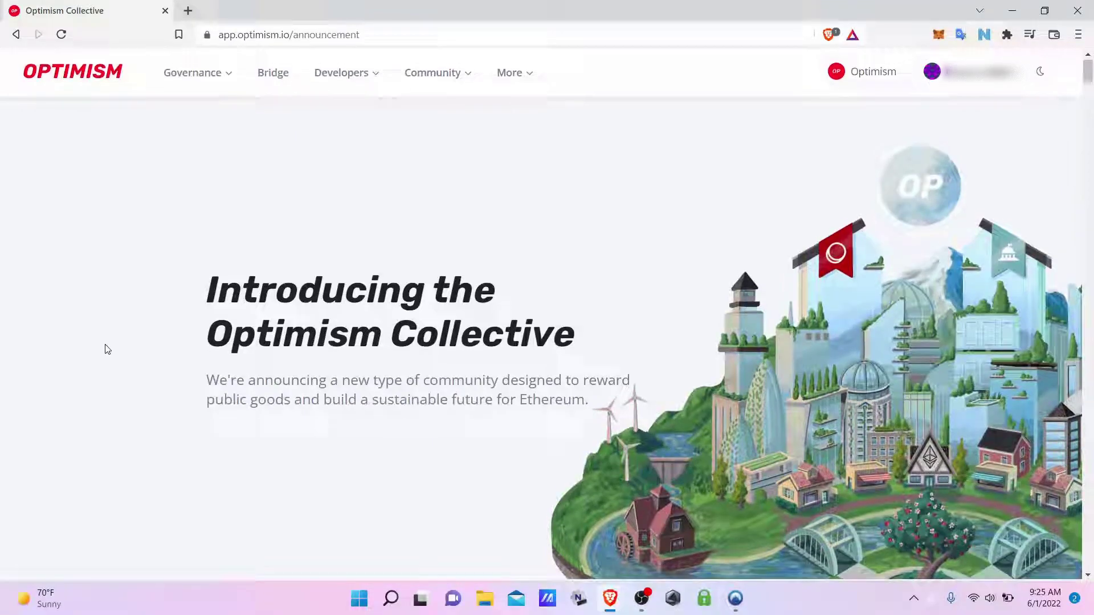
Step: Scroll the announcement down to the Airdrop #1 Eligibility panel showing the wallet is eligible
{"action": "scroll", "coordinate": [107, 348], "scroll_direction": "down", "scroll_amount": 10}
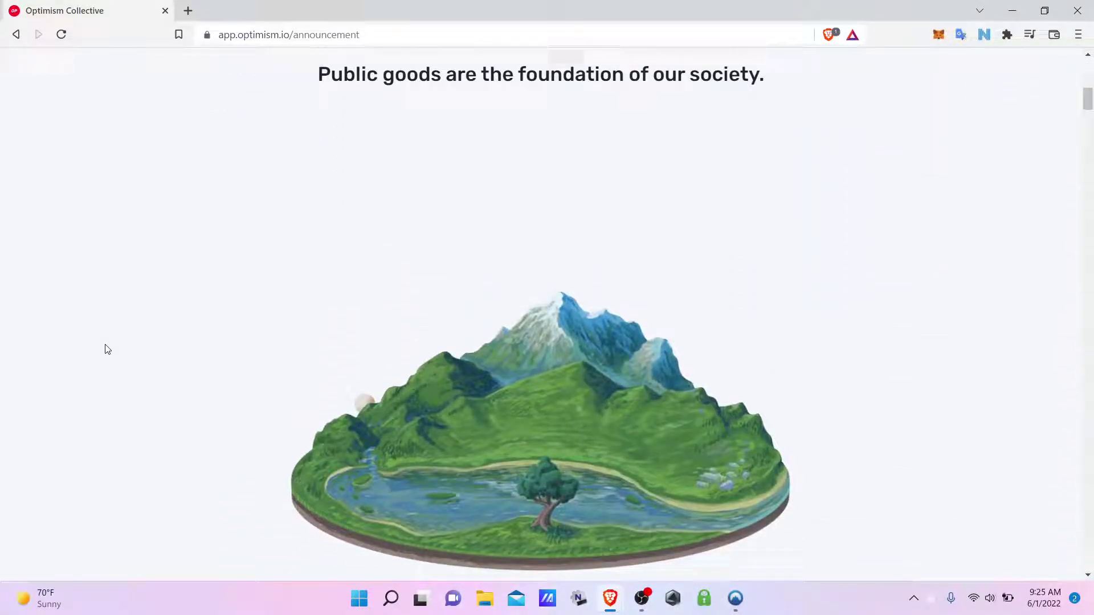
{"action": "scroll", "coordinate": [107, 349], "scroll_direction": "down", "scroll_amount": 3}
{"action": "scroll", "coordinate": [107, 348], "scroll_direction": "down", "scroll_amount": 3}
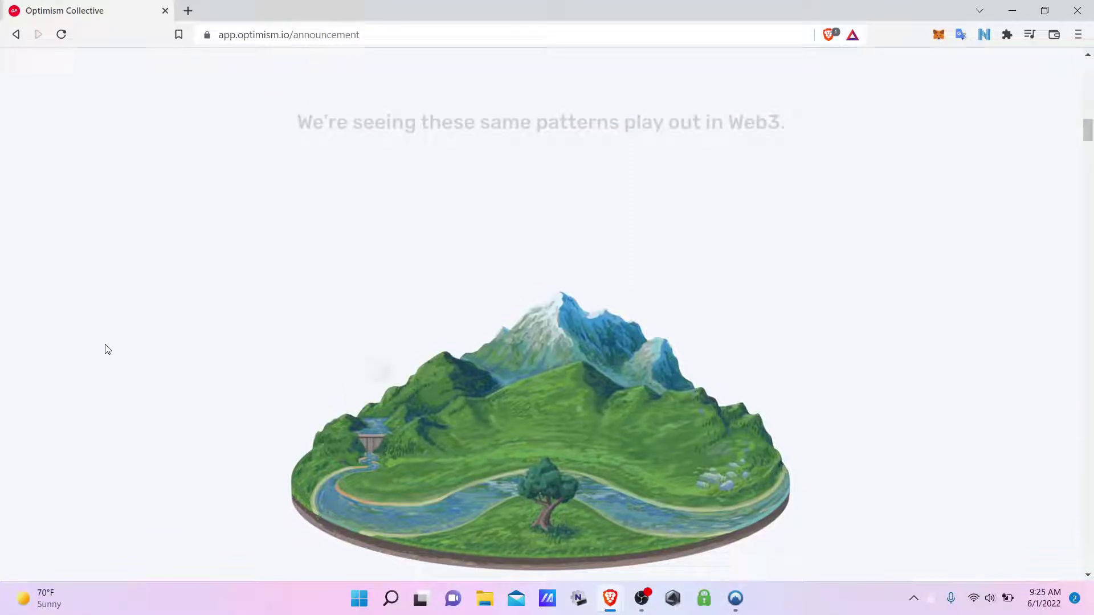
{"action": "scroll", "coordinate": [107, 349], "scroll_direction": "down", "scroll_amount": 5}
{"action": "scroll", "coordinate": [107, 349], "scroll_direction": "down", "scroll_amount": 6}
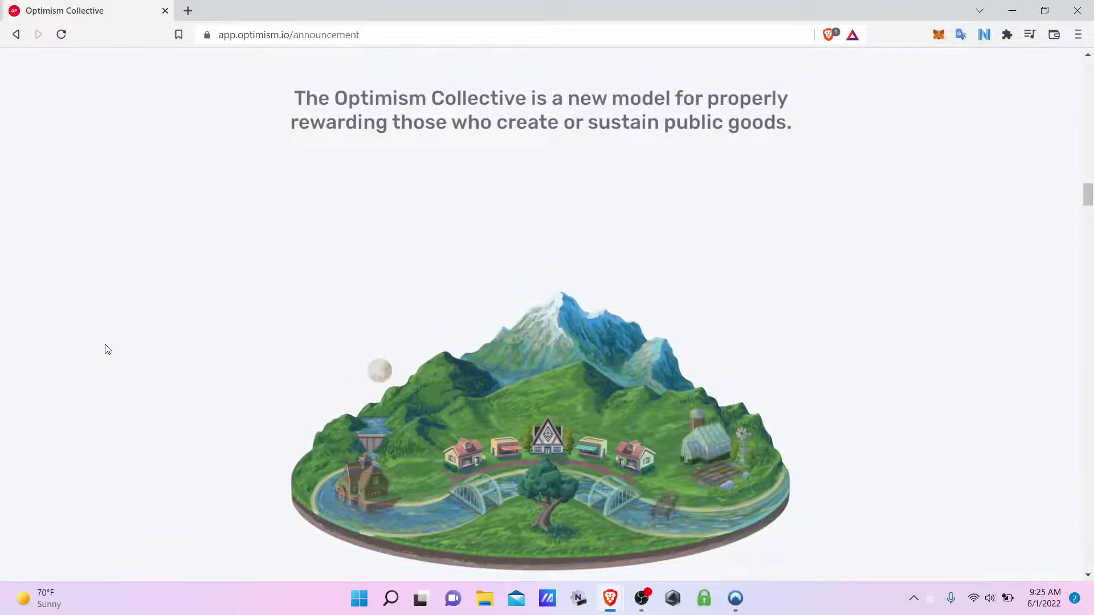
{"action": "scroll", "coordinate": [107, 349], "scroll_direction": "down", "scroll_amount": 5}
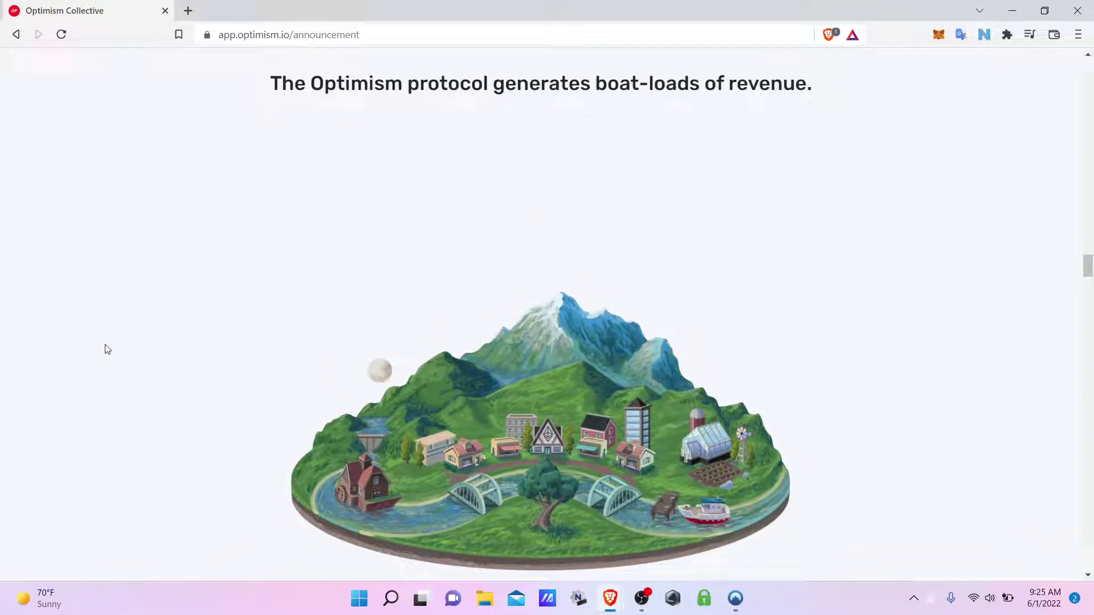
{"action": "scroll", "coordinate": [107, 349], "scroll_direction": "down", "scroll_amount": 6}
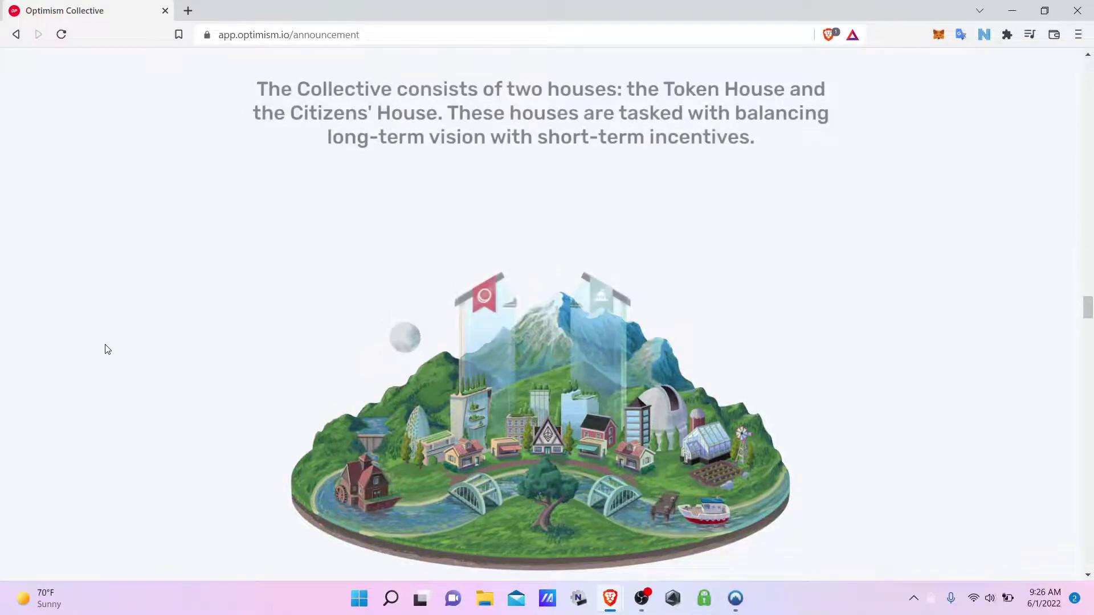
{"action": "scroll", "coordinate": [107, 348], "scroll_direction": "down", "scroll_amount": 6}
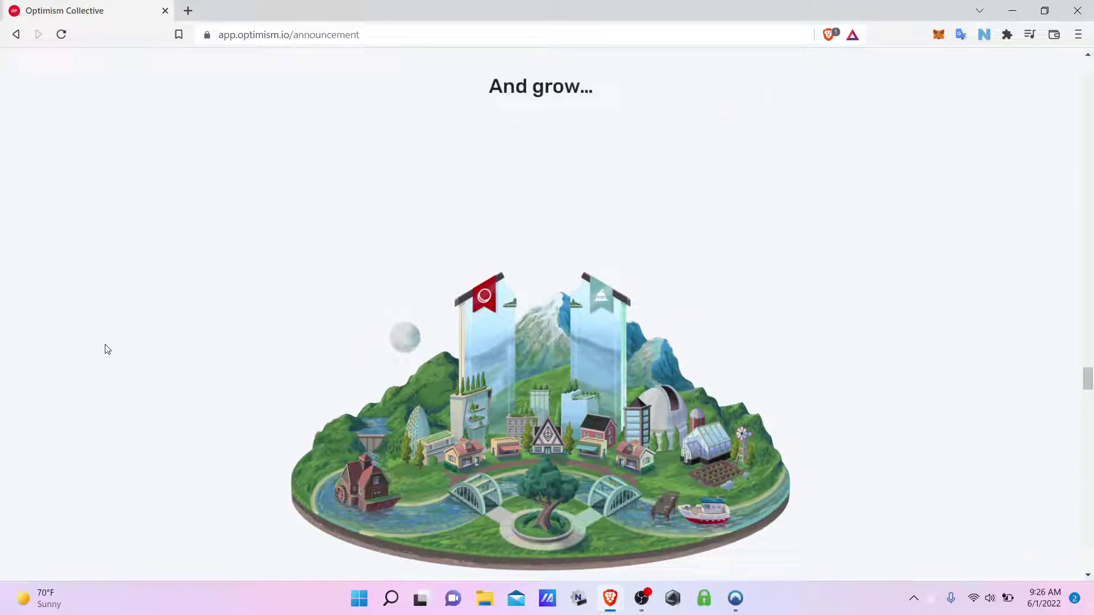
{"action": "scroll", "coordinate": [108, 348], "scroll_direction": "down", "scroll_amount": 6}
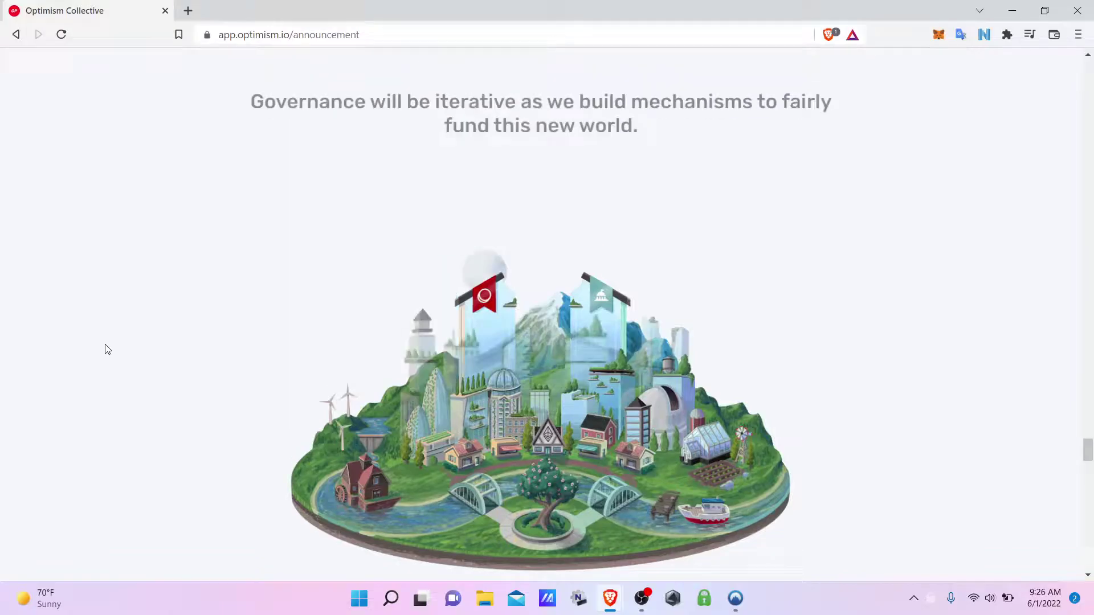
{"action": "scroll", "coordinate": [107, 349], "scroll_direction": "down", "scroll_amount": 6}
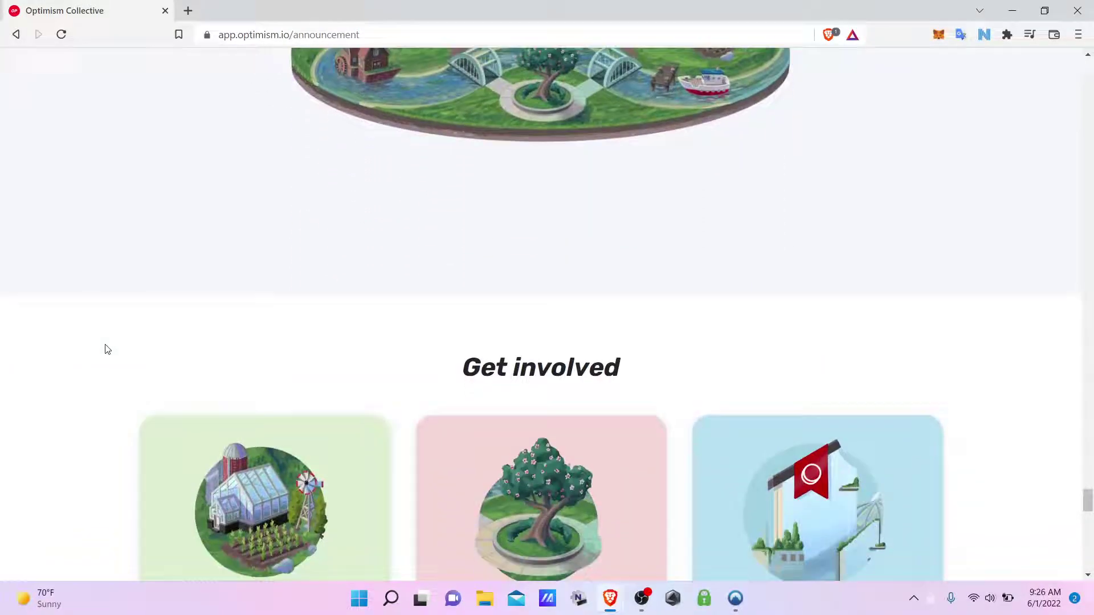
{"action": "scroll", "coordinate": [107, 348], "scroll_direction": "down", "scroll_amount": 6}
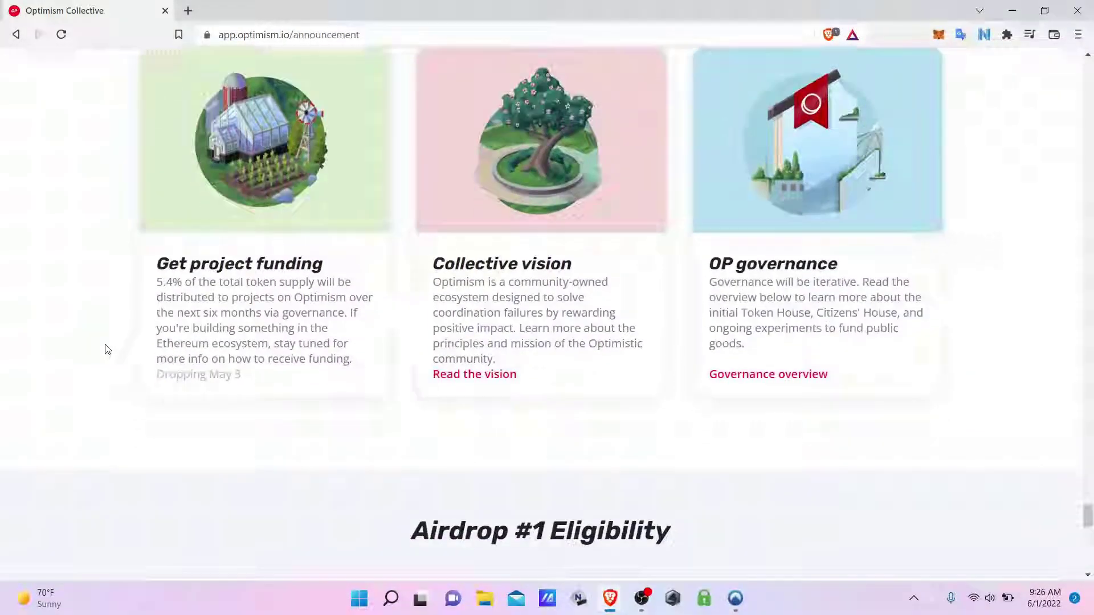
{"action": "scroll", "coordinate": [107, 349], "scroll_direction": "down", "scroll_amount": 3}
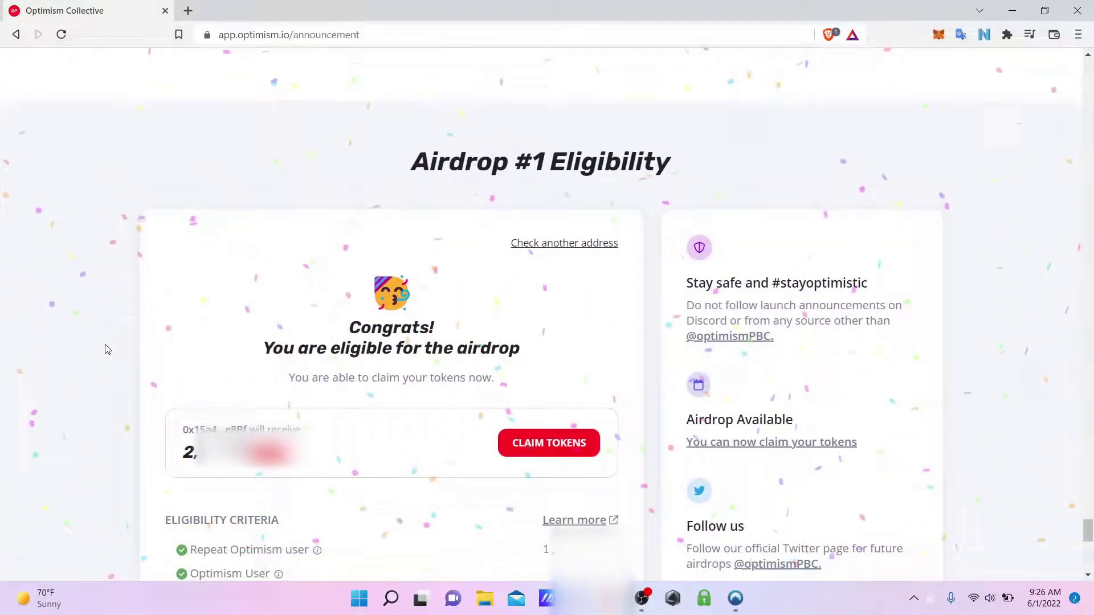
{"action": "scroll", "coordinate": [107, 348], "scroll_direction": "down", "scroll_amount": 2}
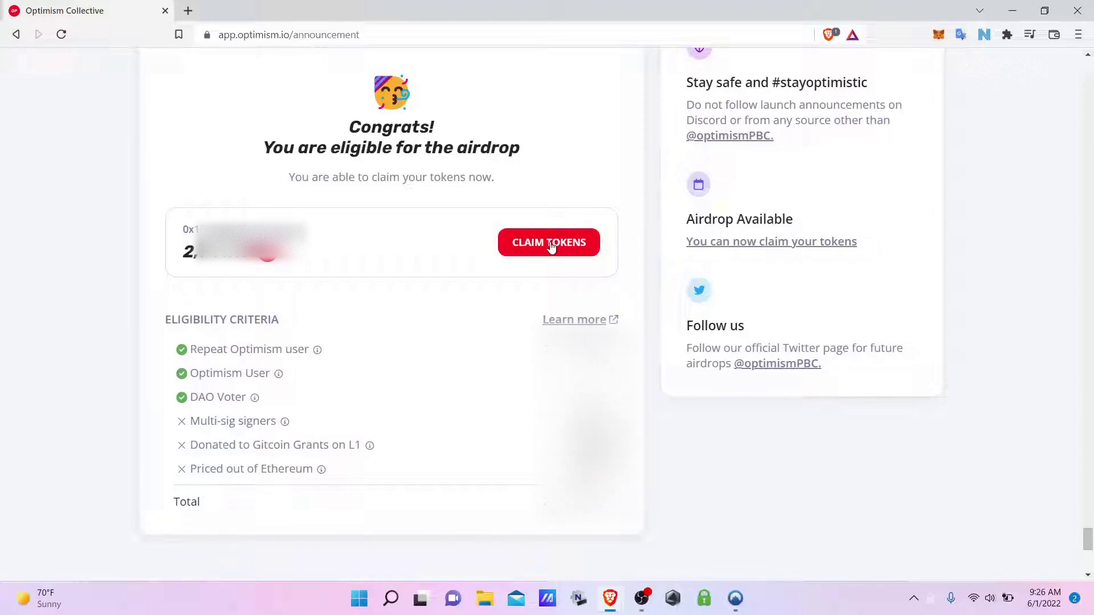
Step: Start the token claim, get past the Optimism quiz, and acknowledge reading the constitution
{"action": "left_click", "coordinate": [549, 243]}
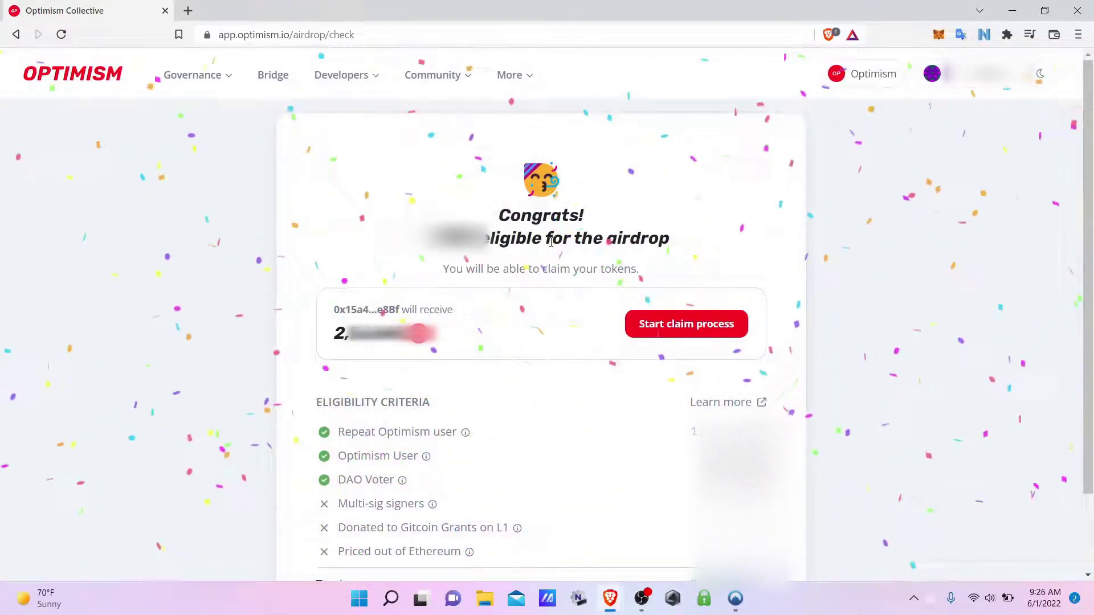
{"action": "left_click", "coordinate": [679, 324]}
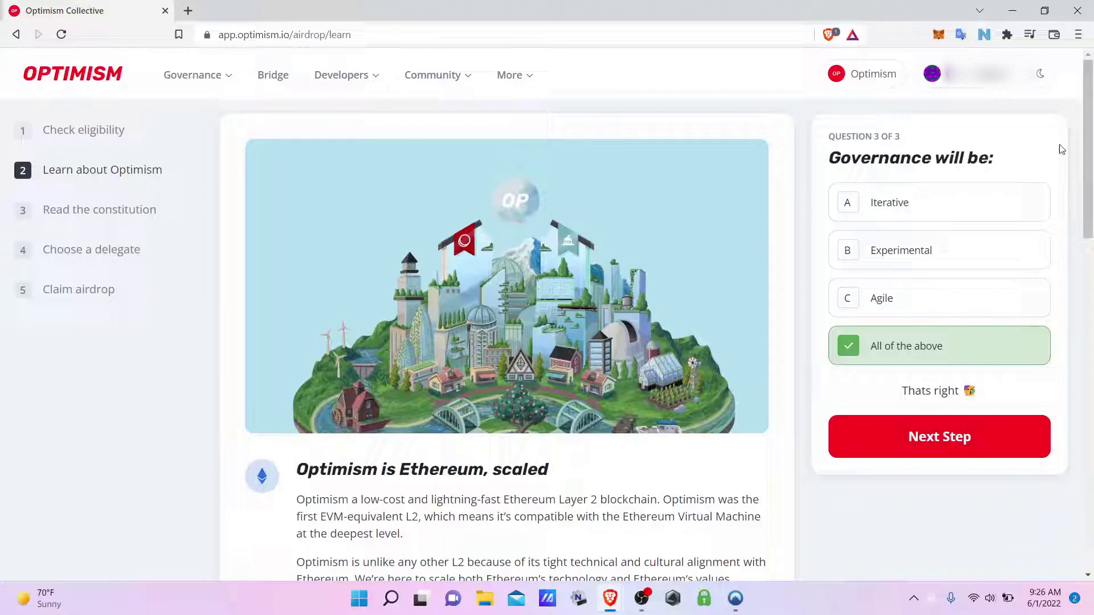
{"action": "left_click_drag", "start_coordinate": [1089, 114], "coordinate": [1054, 137]}
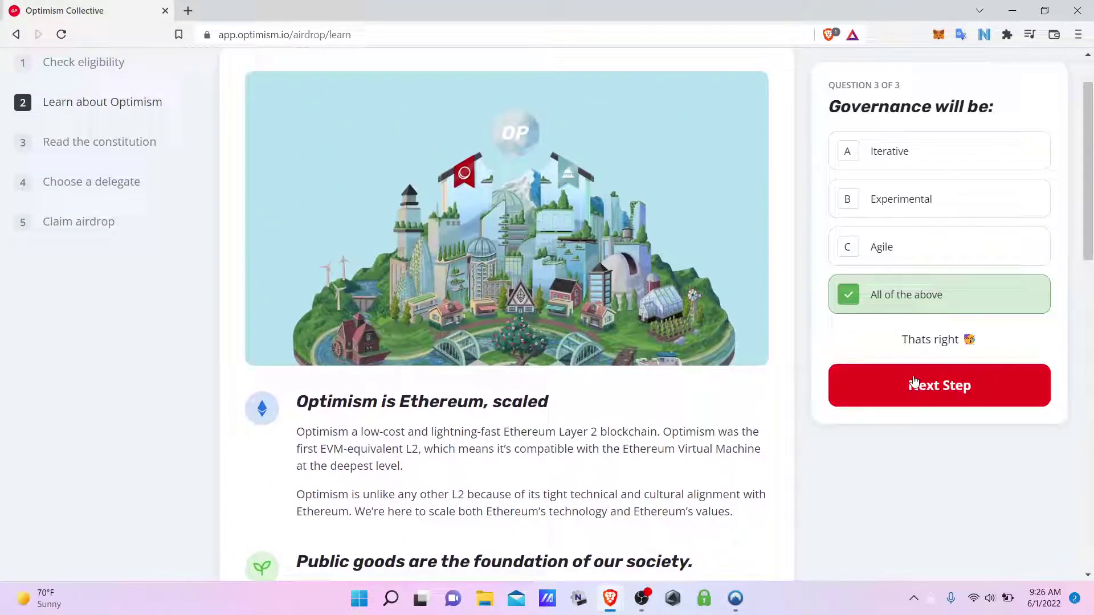
{"action": "left_click", "coordinate": [897, 392]}
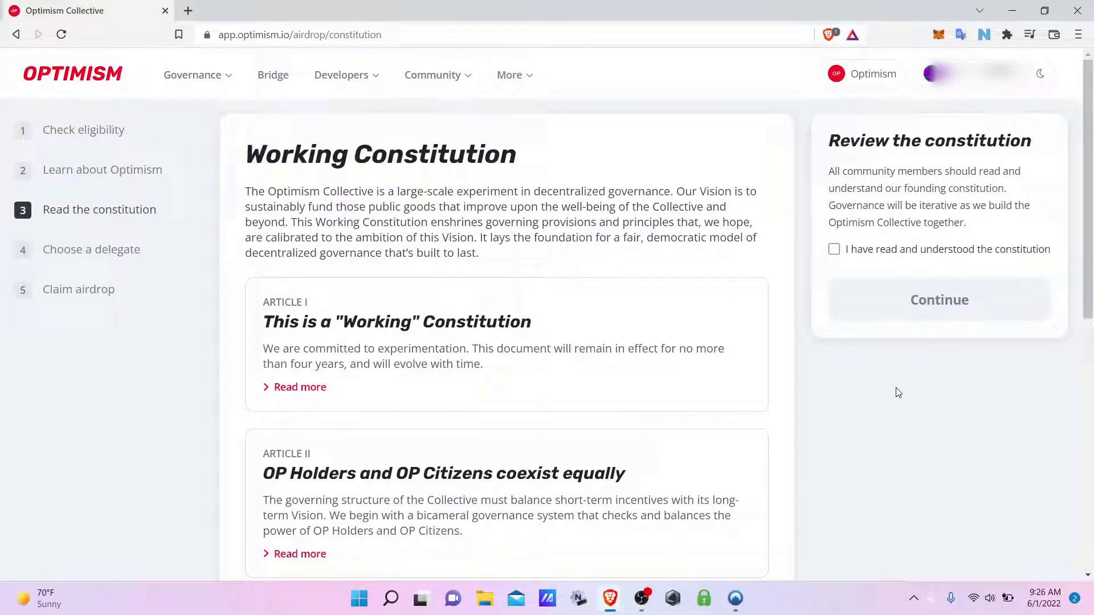
{"action": "left_click", "coordinate": [833, 253]}
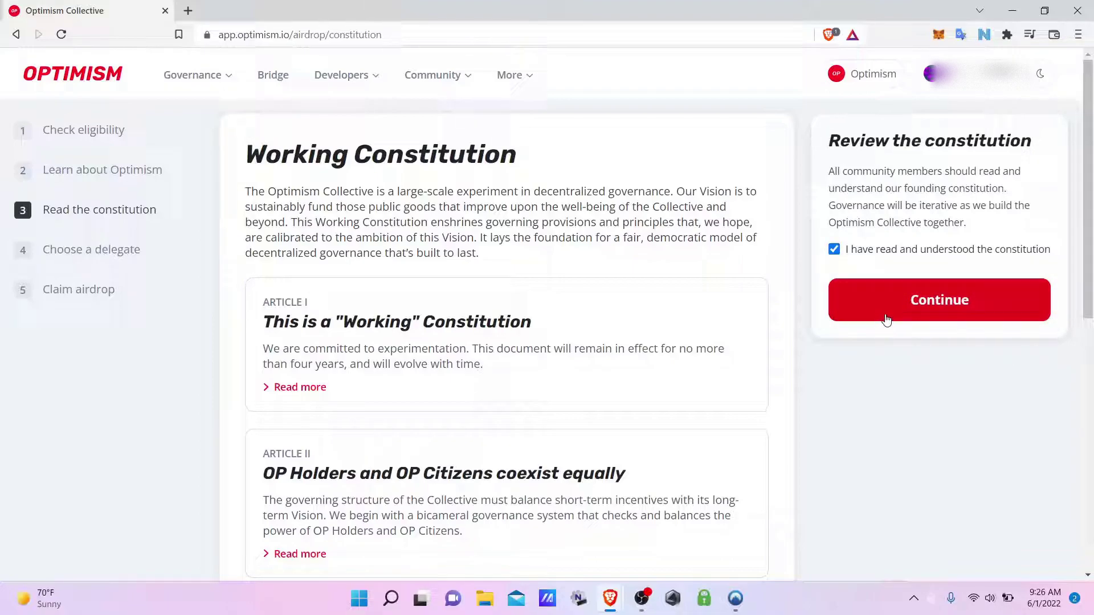
Step: Move to Choose a delegate, pick the Privacy interest, and view the matching delegates
{"action": "left_click", "coordinate": [886, 319]}
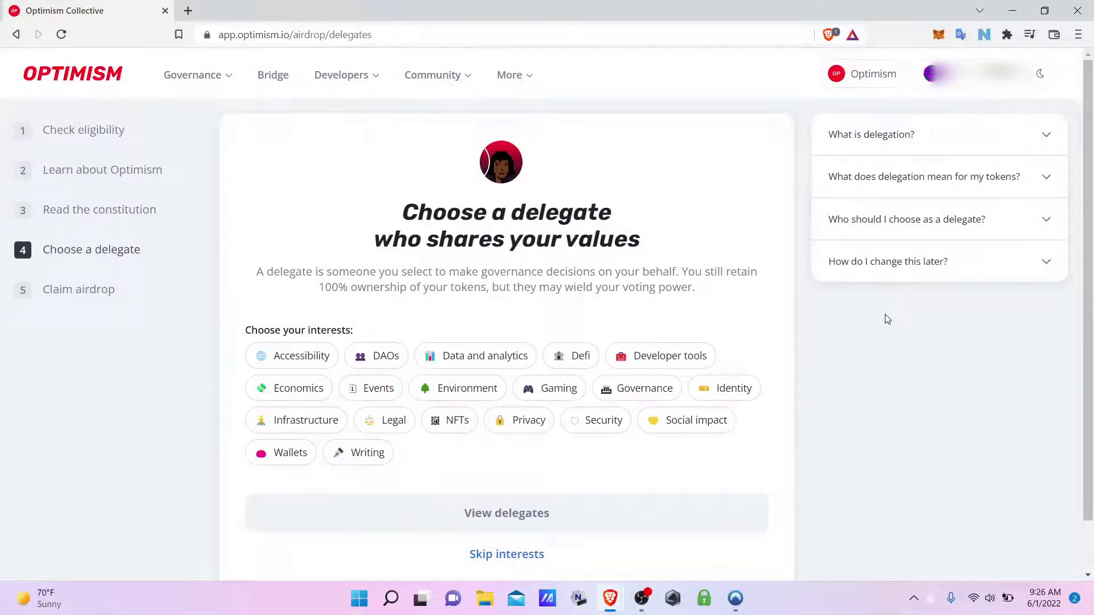
{"action": "scroll", "coordinate": [964, 385], "scroll_direction": "down", "scroll_amount": 1}
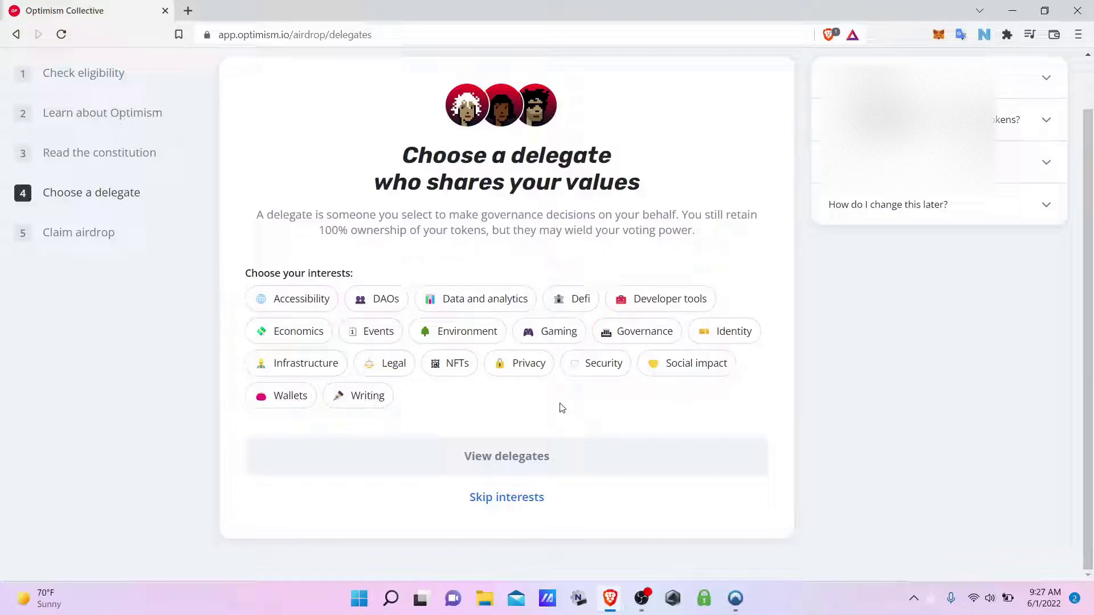
{"action": "left_click", "coordinate": [530, 370]}
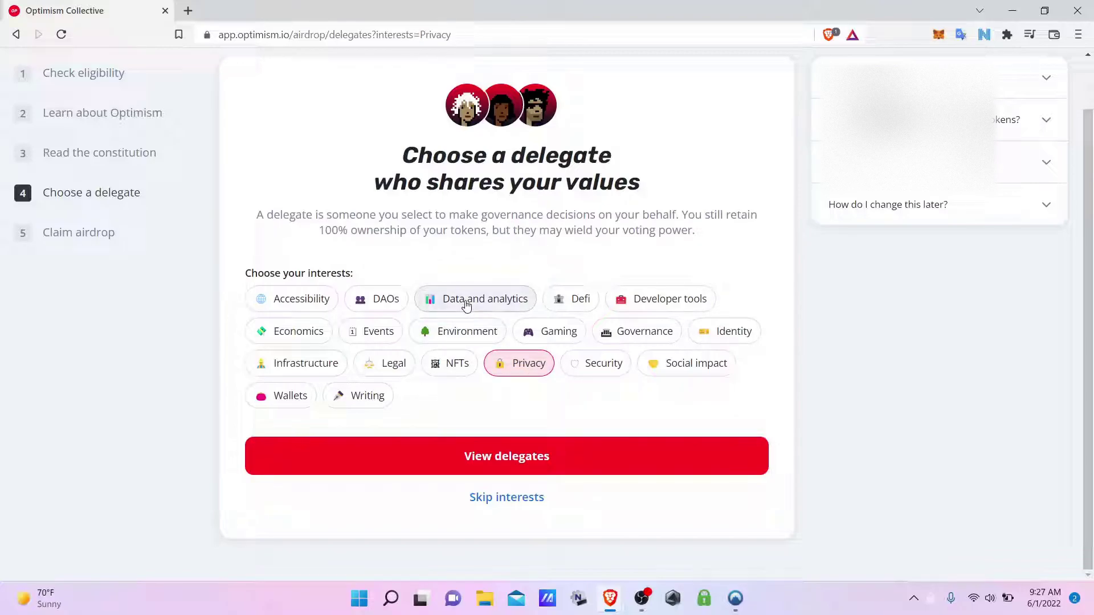
{"action": "left_click", "coordinate": [417, 464]}
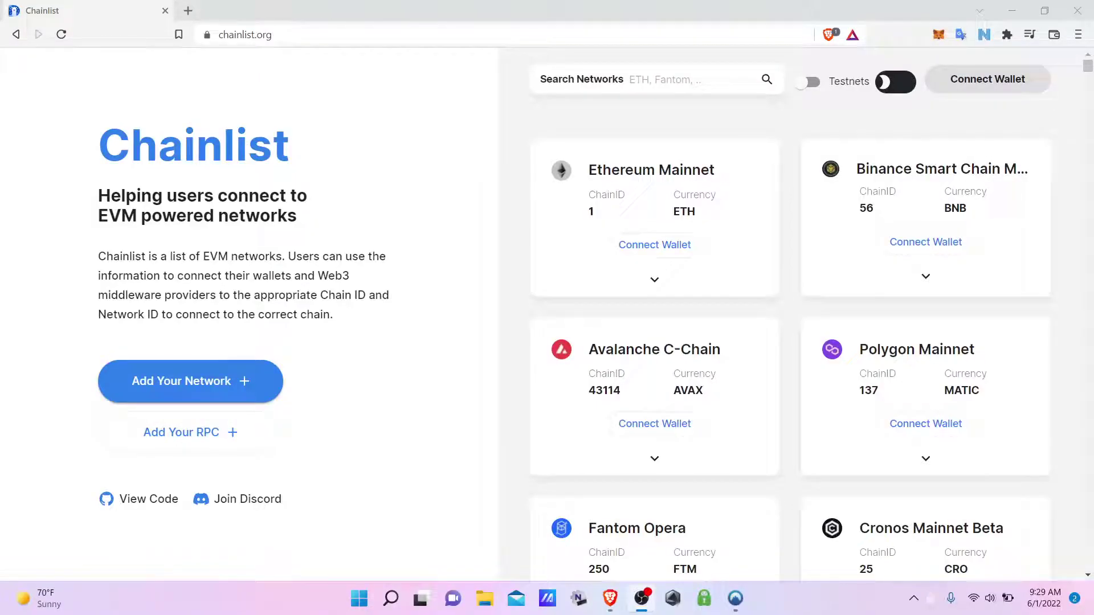
Step: Search Chainlist for 'opt' to find Optimism with Chain ID 10 and currency ETH
{"action": "left_click", "coordinate": [716, 79]}
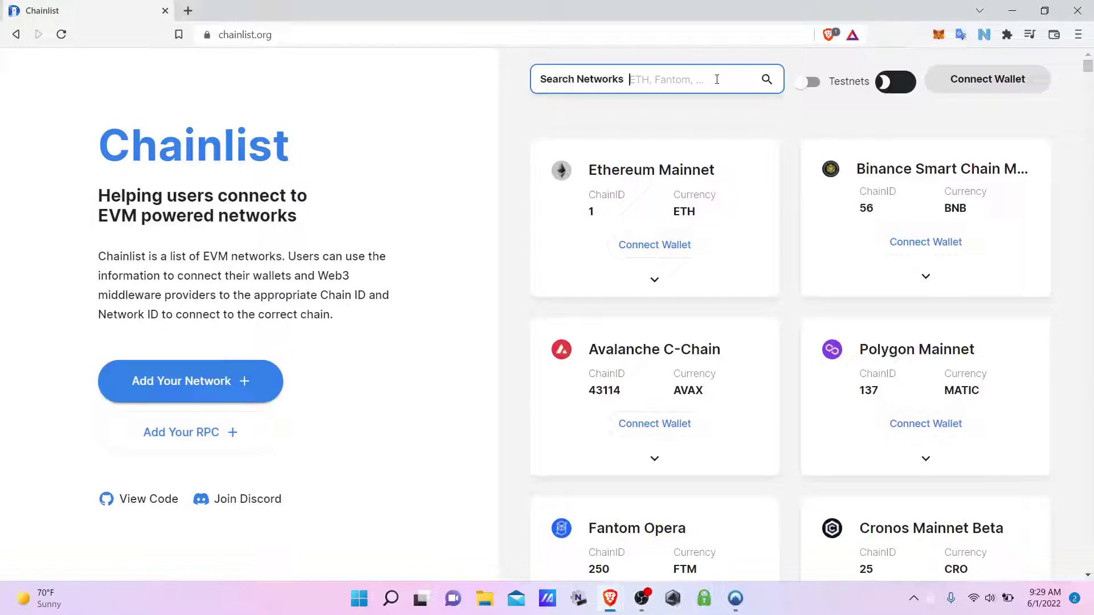
{"action": "type", "text": "op"}
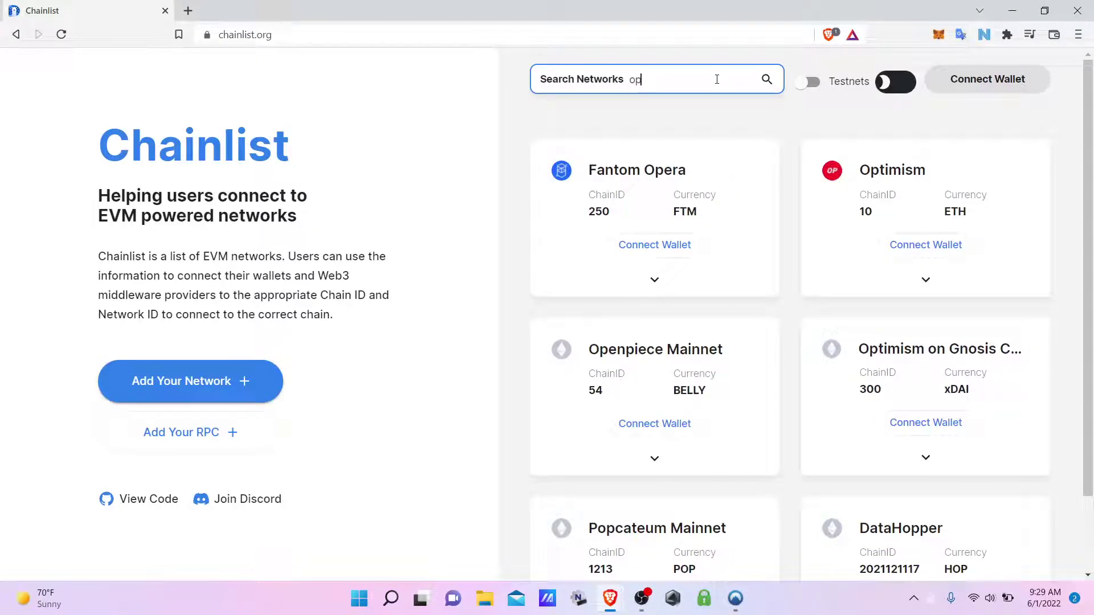
{"action": "type", "text": "t"}
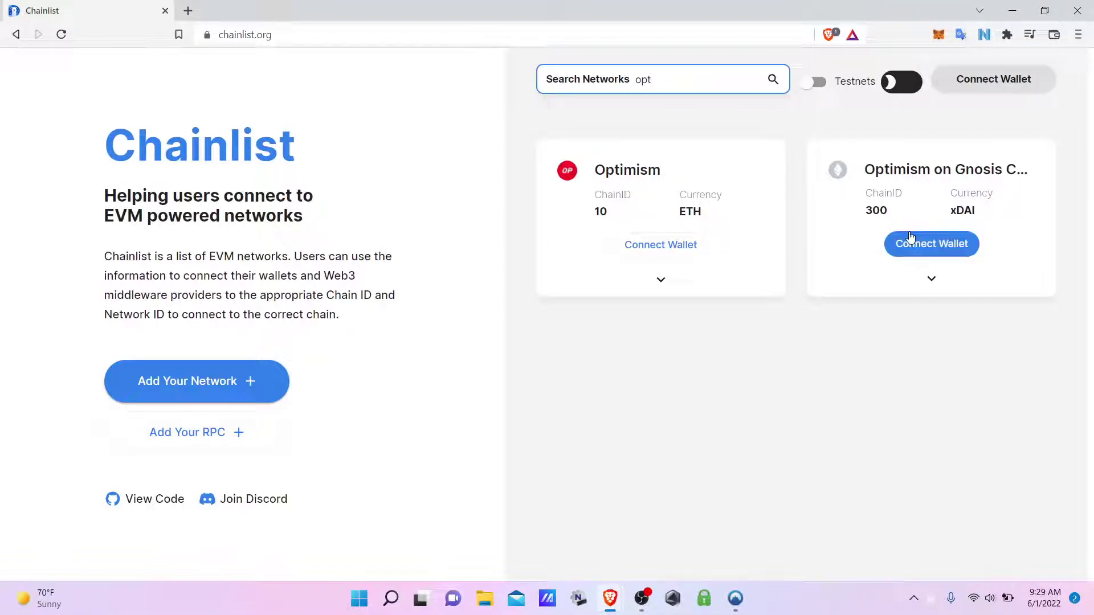
{"action": "left_click_drag", "start_coordinate": [674, 175], "coordinate": [578, 180]}
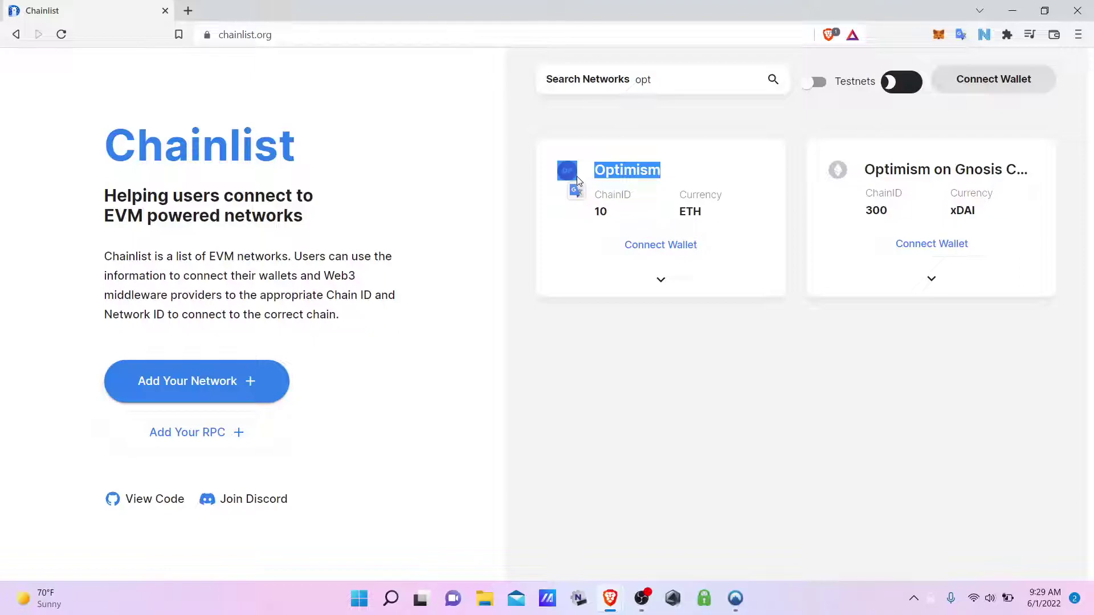
{"action": "left_click", "coordinate": [585, 267]}
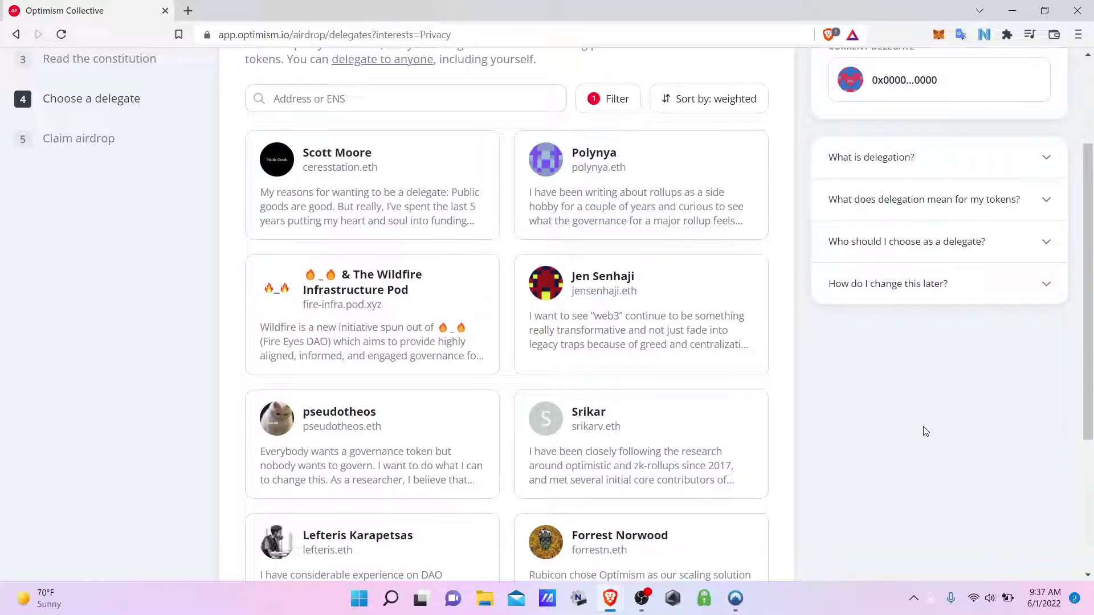
Step: Open the Muiris delegate profile and make muiris.eth the tokens' new delegate
{"action": "scroll", "coordinate": [925, 431], "scroll_direction": "down", "scroll_amount": 3}
{"action": "scroll", "coordinate": [925, 431], "scroll_direction": "down", "scroll_amount": 2}
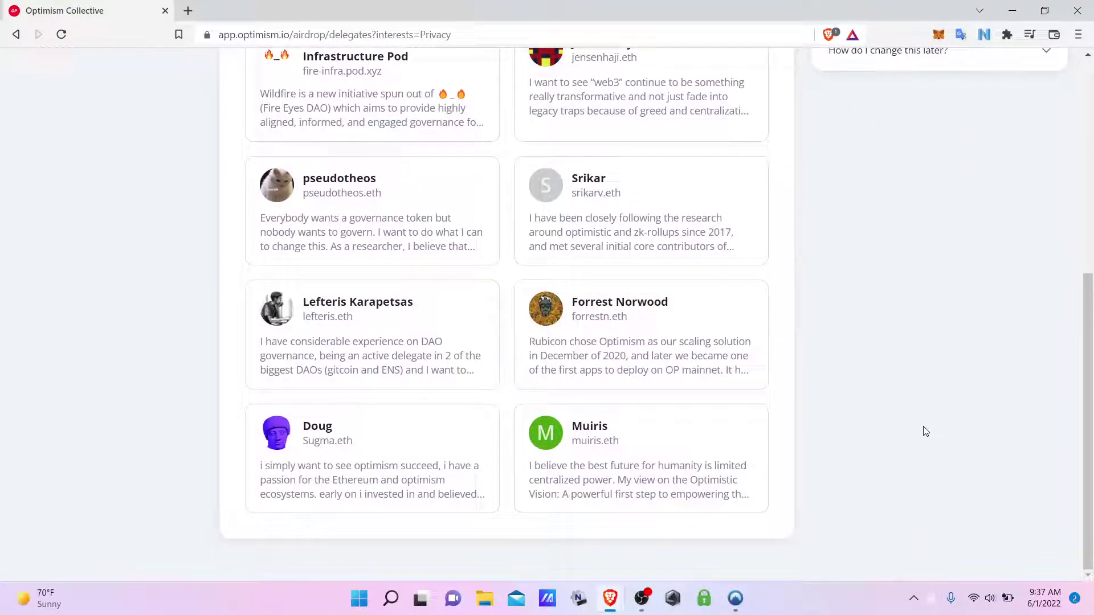
{"action": "left_click", "coordinate": [664, 444]}
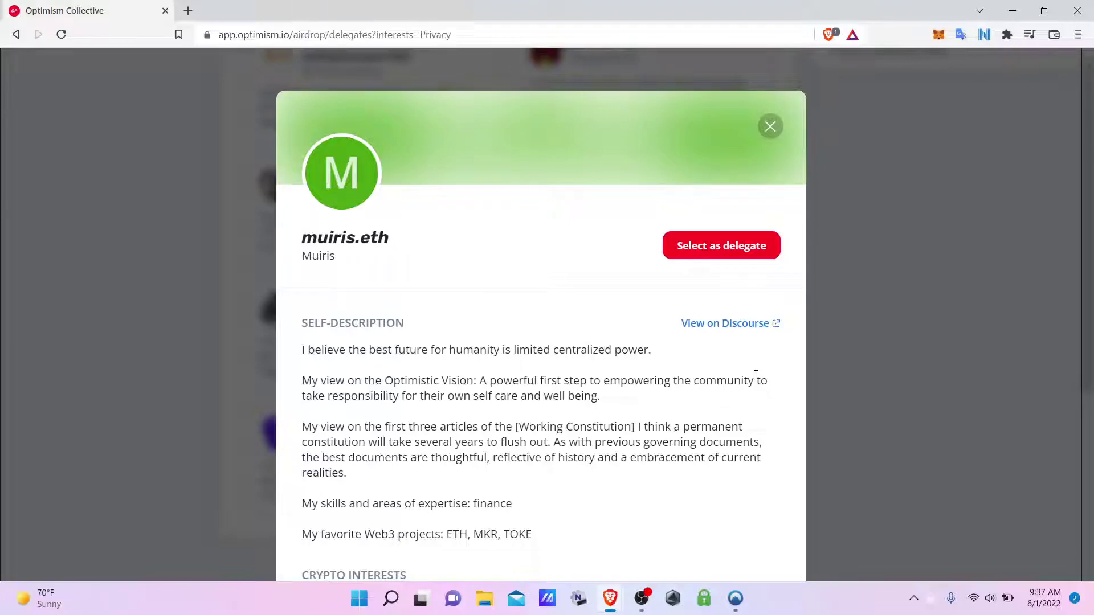
{"action": "left_click", "coordinate": [727, 245]}
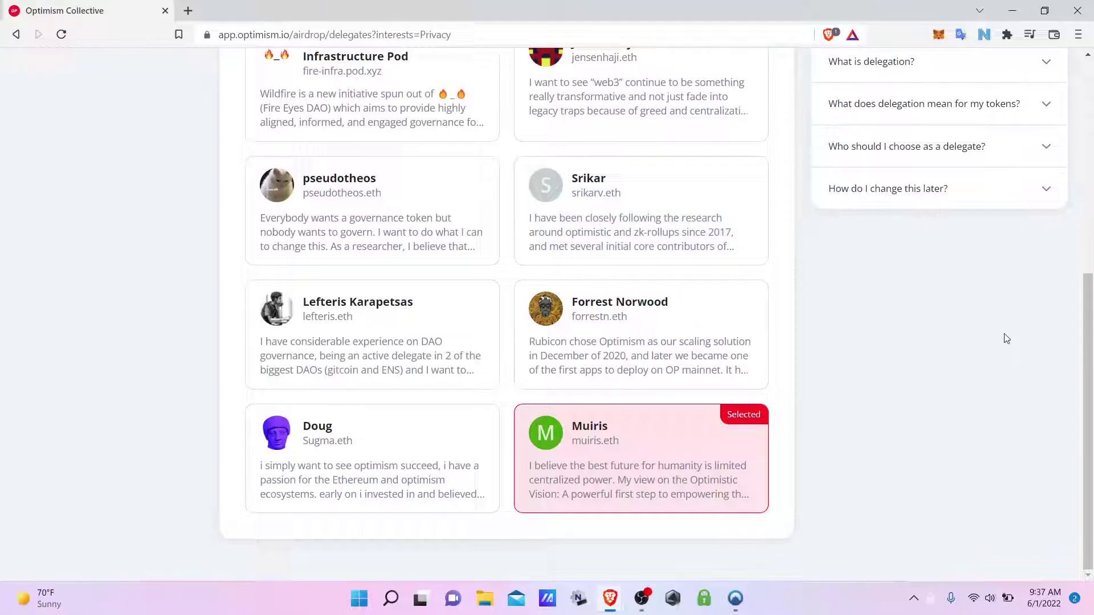
{"action": "left_click_drag", "start_coordinate": [1091, 323], "coordinate": [1062, 227]}
Step: Proceed to Claim airdrop and send the Claim OP transaction to the wallet
{"action": "left_click", "coordinate": [956, 179]}
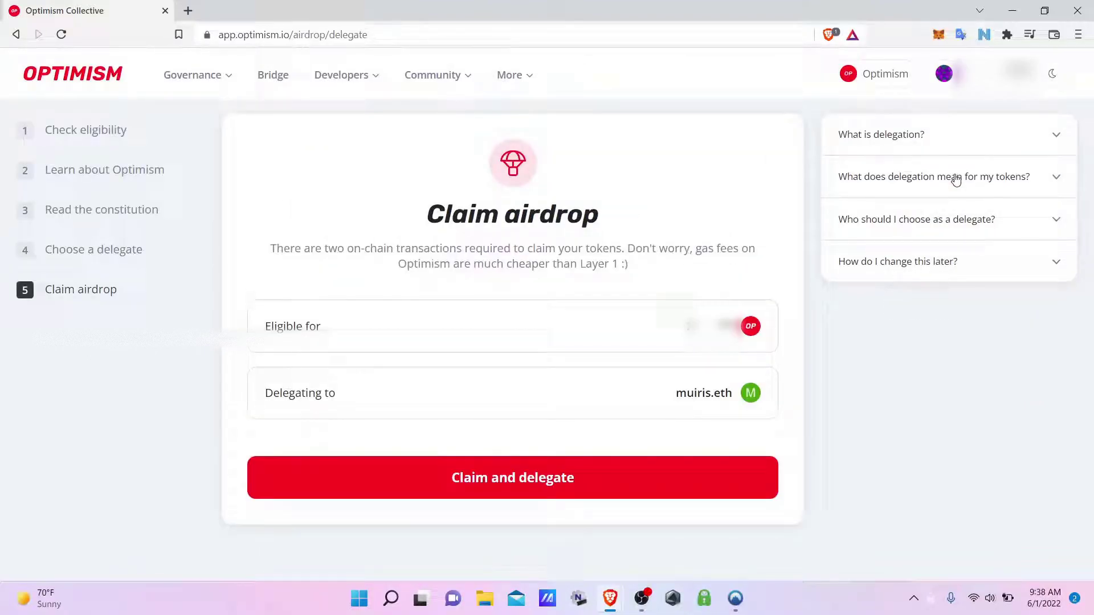
{"action": "left_click", "coordinate": [561, 481]}
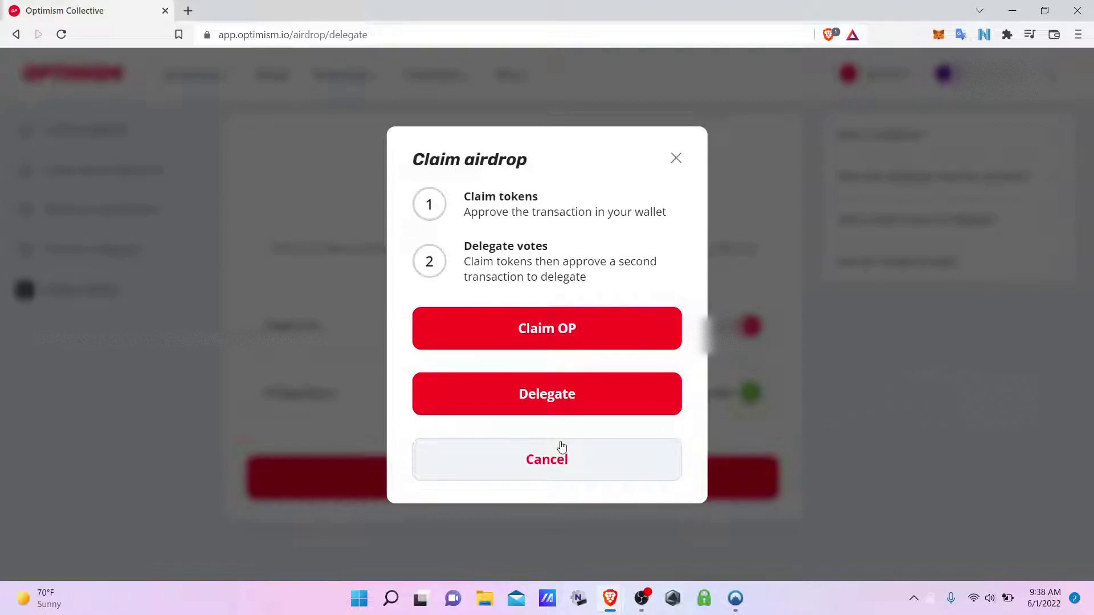
{"action": "left_click", "coordinate": [564, 328]}
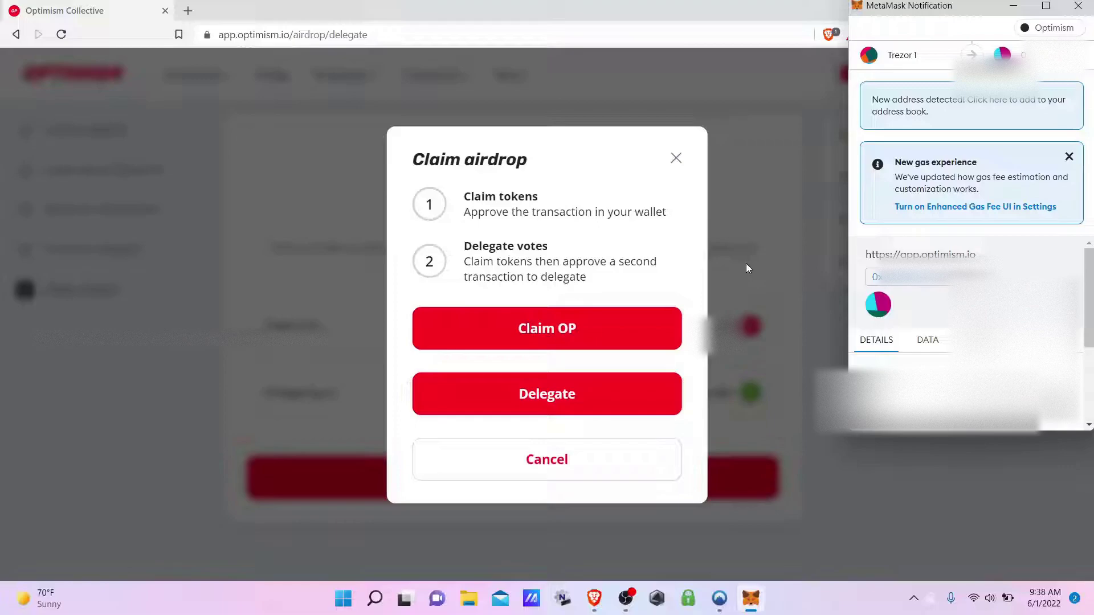
{"action": "scroll", "coordinate": [1085, 296], "scroll_direction": "down", "scroll_amount": 3}
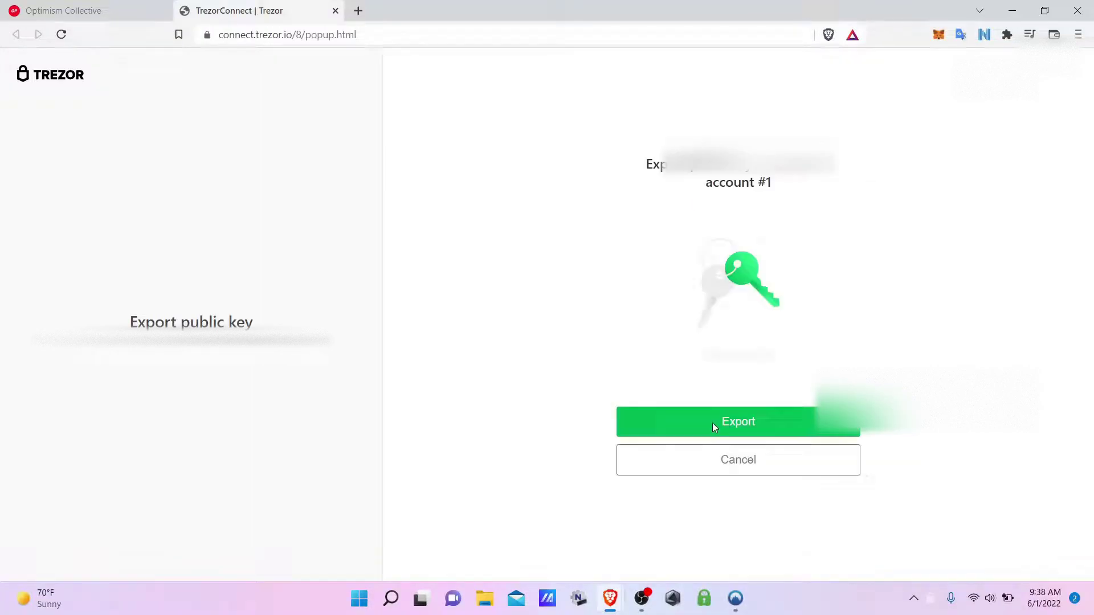
{"action": "left_click", "coordinate": [712, 423]}
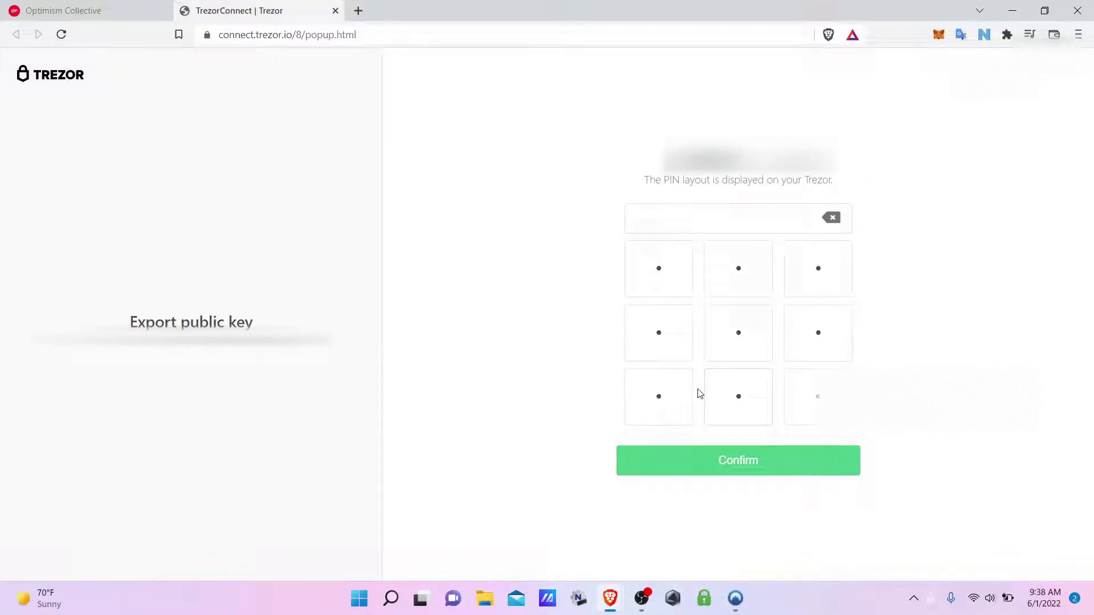
Step: Allow Trezor Connect for this session and unlock the wallet with its four-digit PIN
{"action": "left_click", "coordinate": [735, 403]}
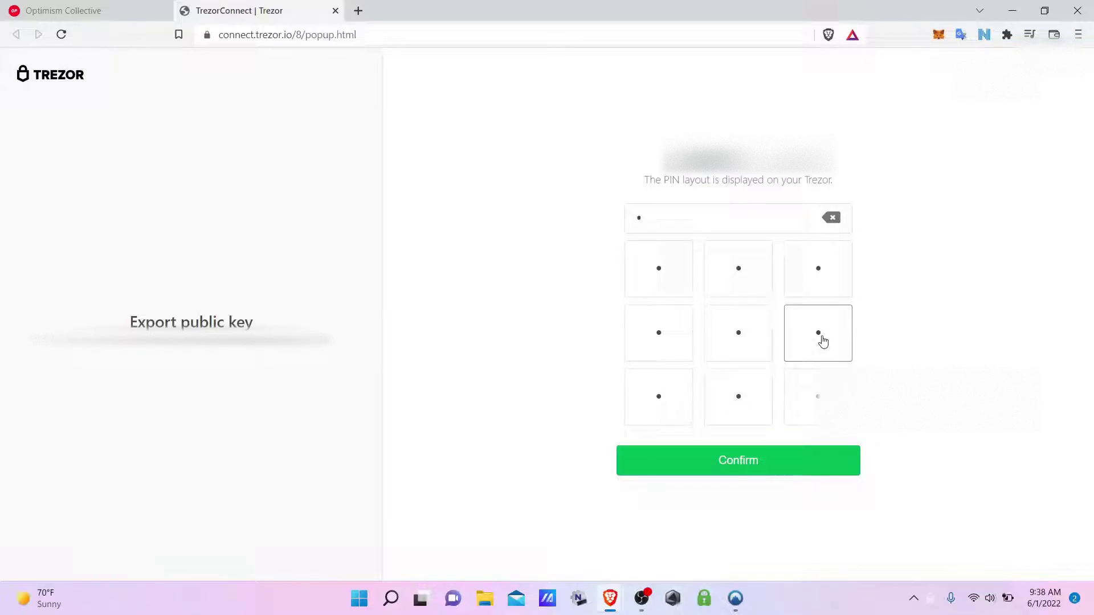
{"action": "left_click", "coordinate": [822, 339]}
{"action": "left_click", "coordinate": [733, 258]}
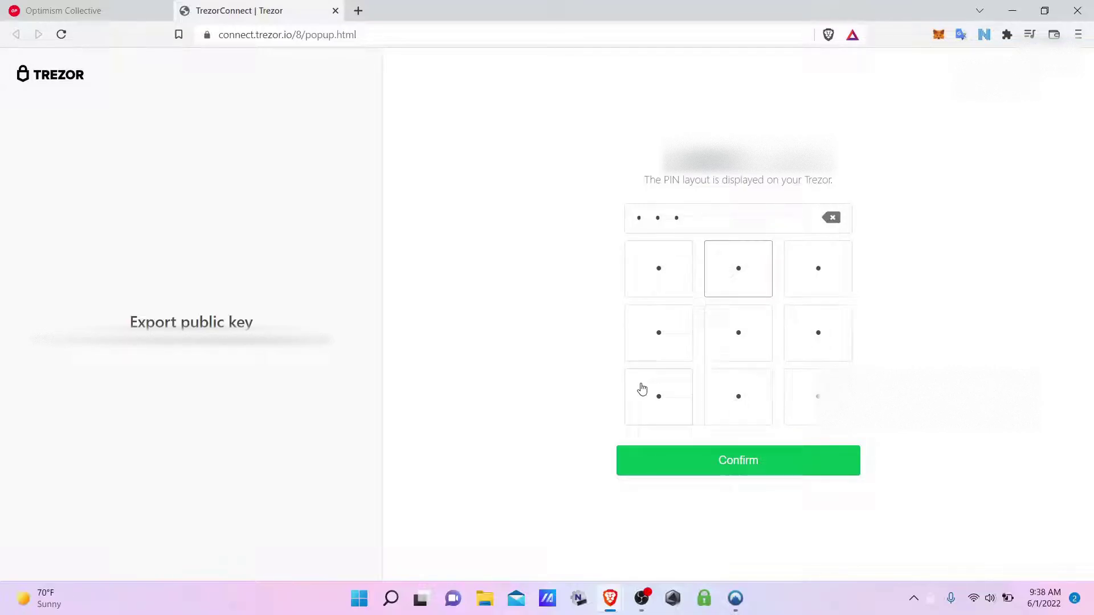
{"action": "left_click", "coordinate": [655, 398]}
{"action": "left_click", "coordinate": [704, 468]}
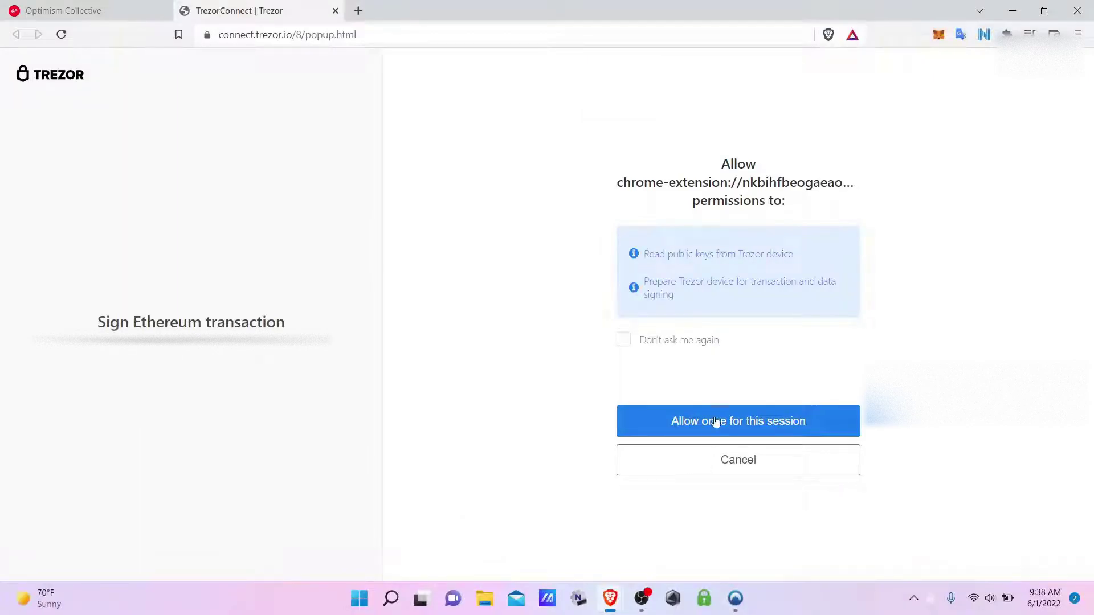
Step: Allow the Trezor connection, then send and approve the vote delegation transaction to Muiris
{"action": "left_click", "coordinate": [716, 423]}
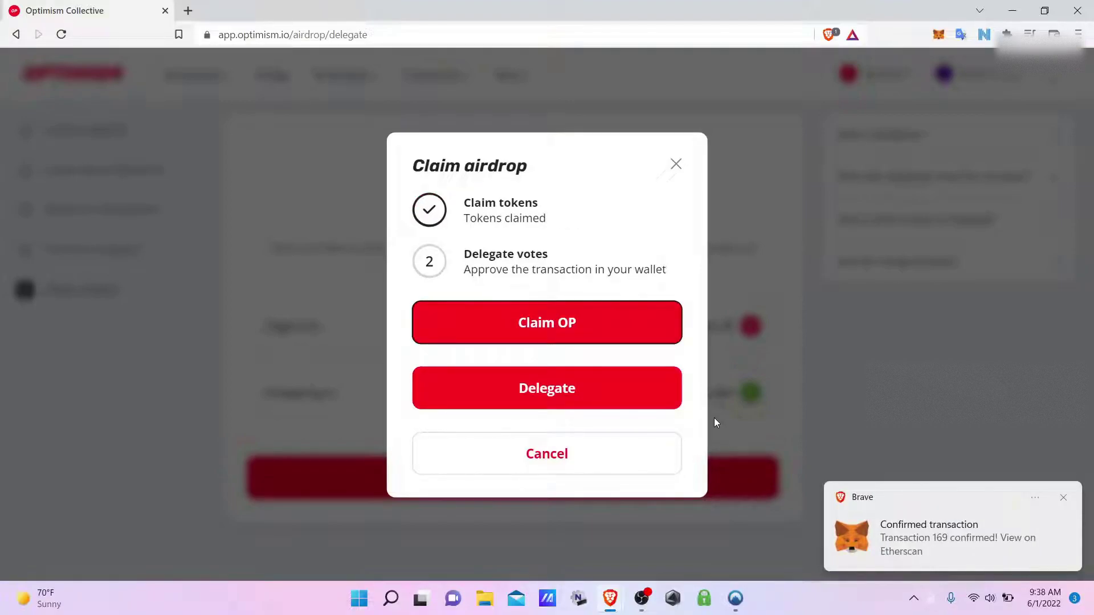
{"action": "left_click", "coordinate": [584, 392]}
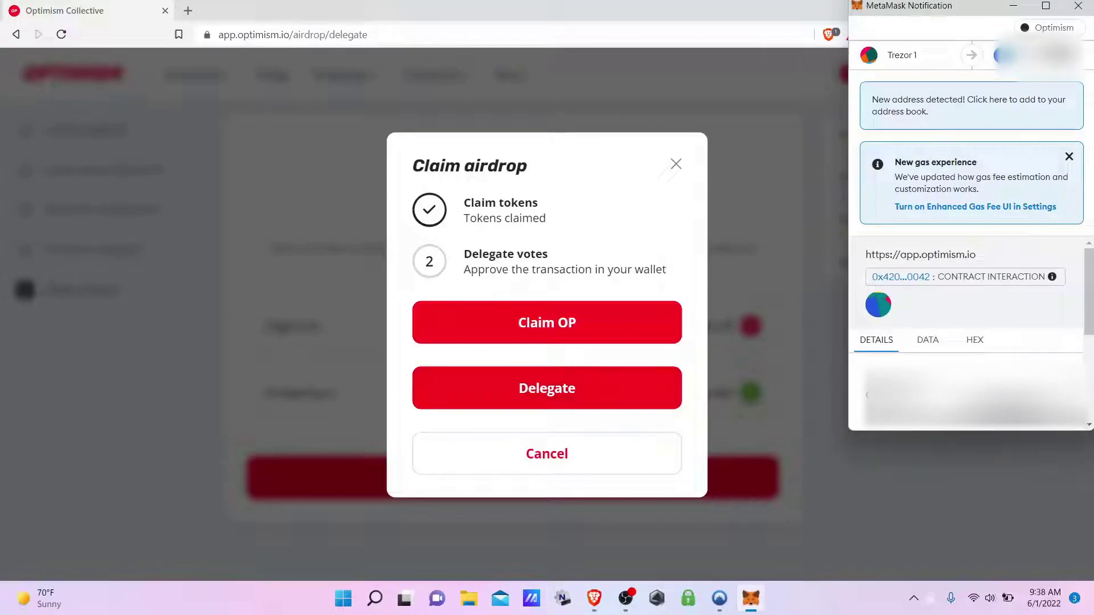
{"action": "left_click_drag", "start_coordinate": [1089, 339], "coordinate": [1089, 409]}
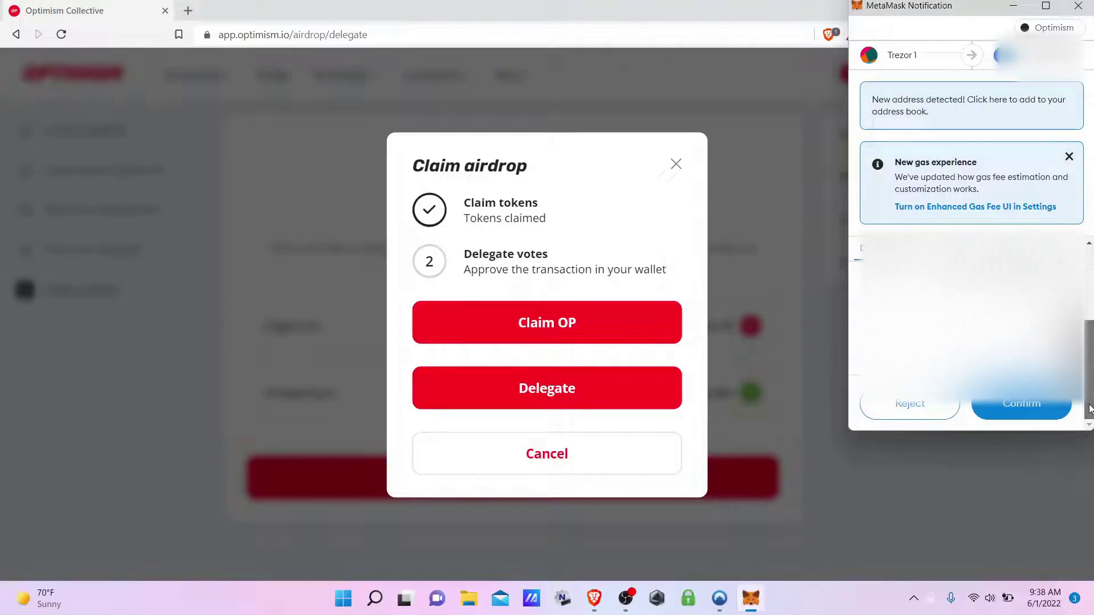
{"action": "left_click", "coordinate": [1025, 405]}
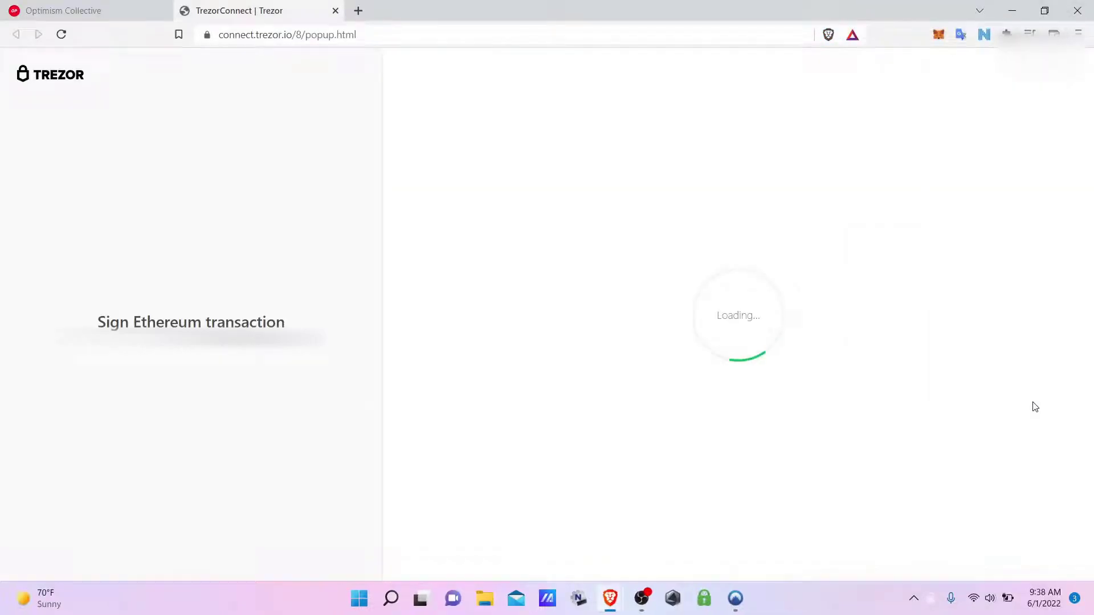
{"action": "left_click", "coordinate": [823, 427]}
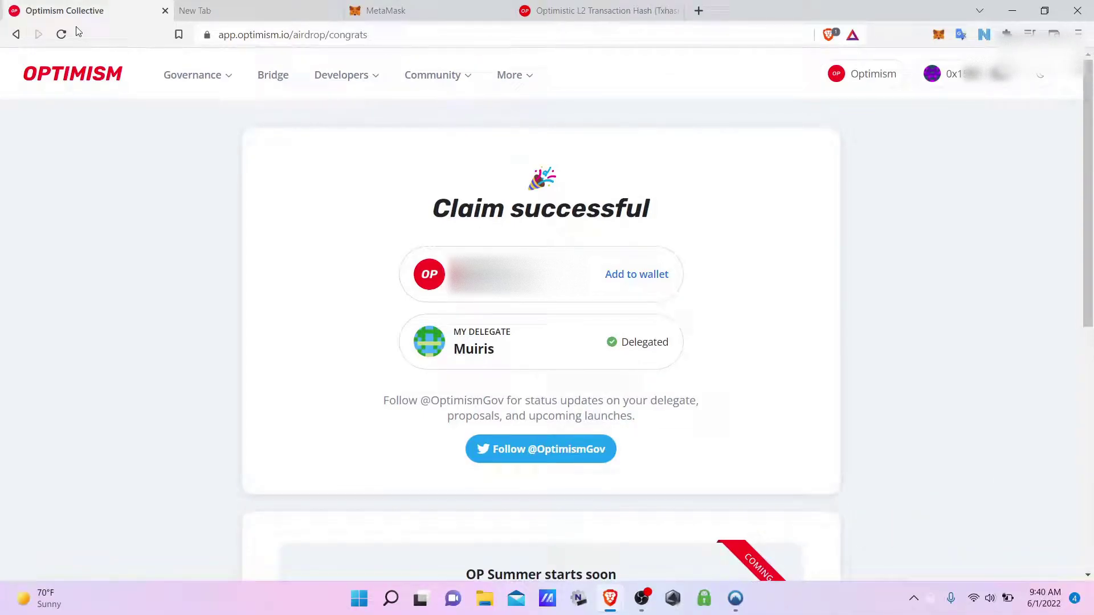
Step: Open Explore ecosystem on the Optimism site and browse the Optimism Apps list
{"action": "scroll", "coordinate": [582, 331], "scroll_direction": "down", "scroll_amount": 5}
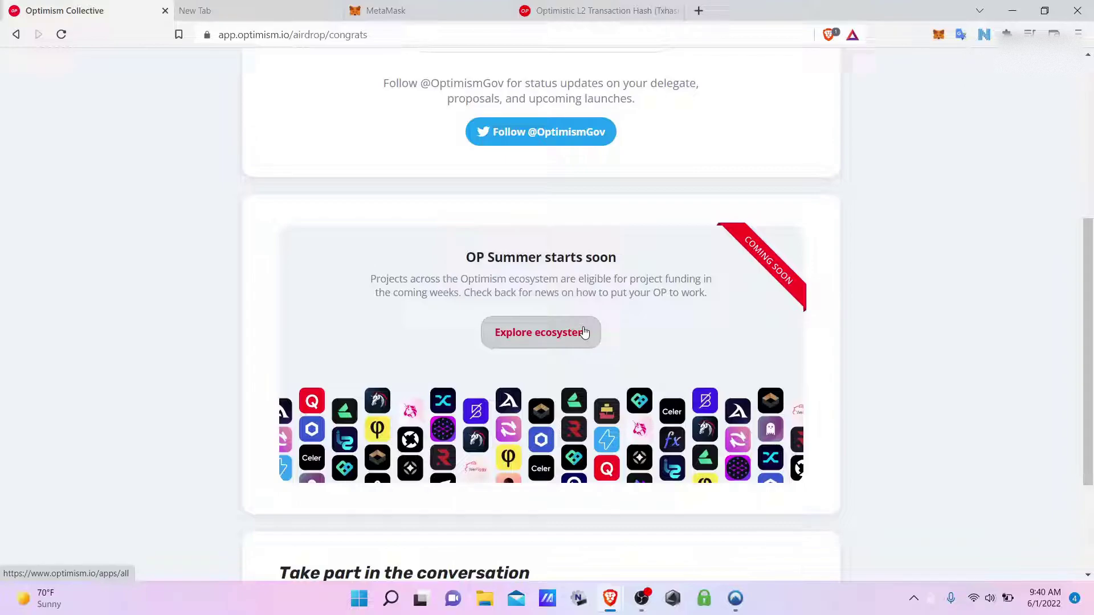
{"action": "left_click", "coordinate": [582, 331]}
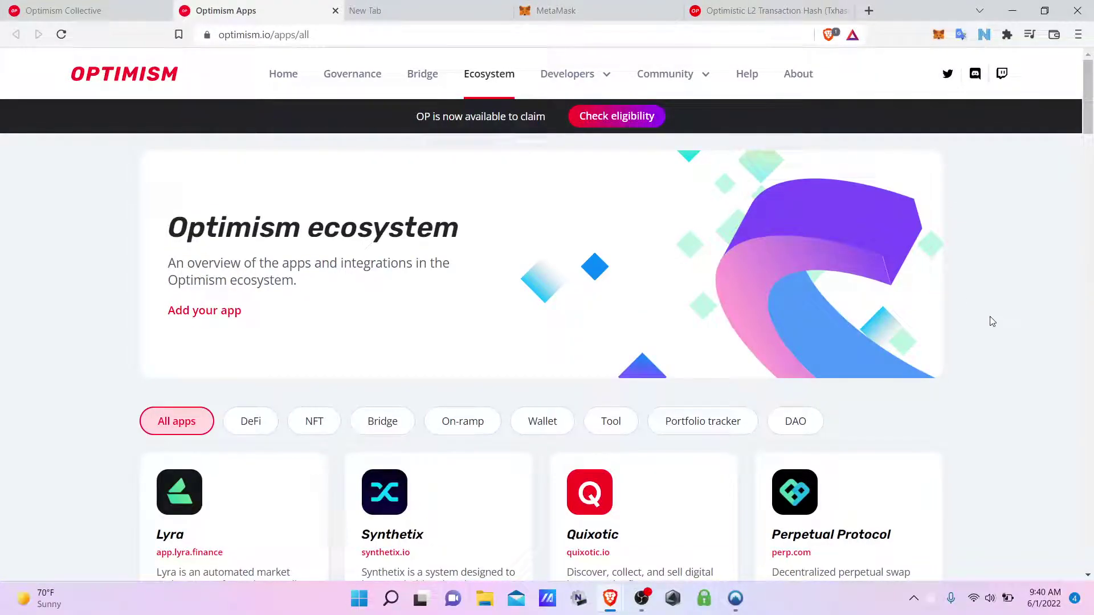
{"action": "scroll", "coordinate": [991, 321], "scroll_direction": "down", "scroll_amount": 8}
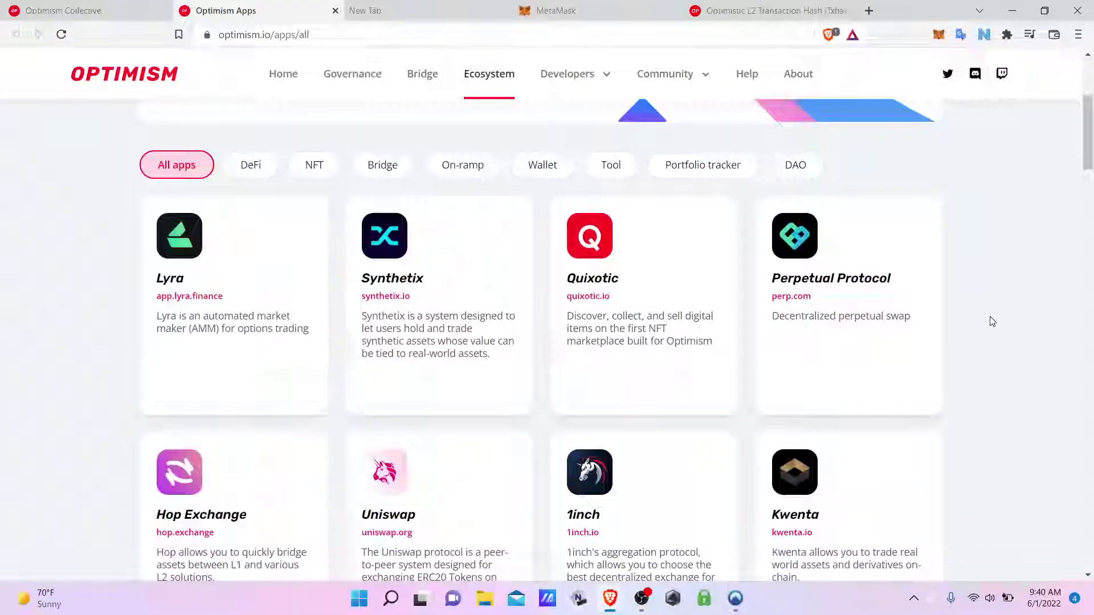
{"action": "scroll", "coordinate": [991, 321], "scroll_direction": "down", "scroll_amount": 14}
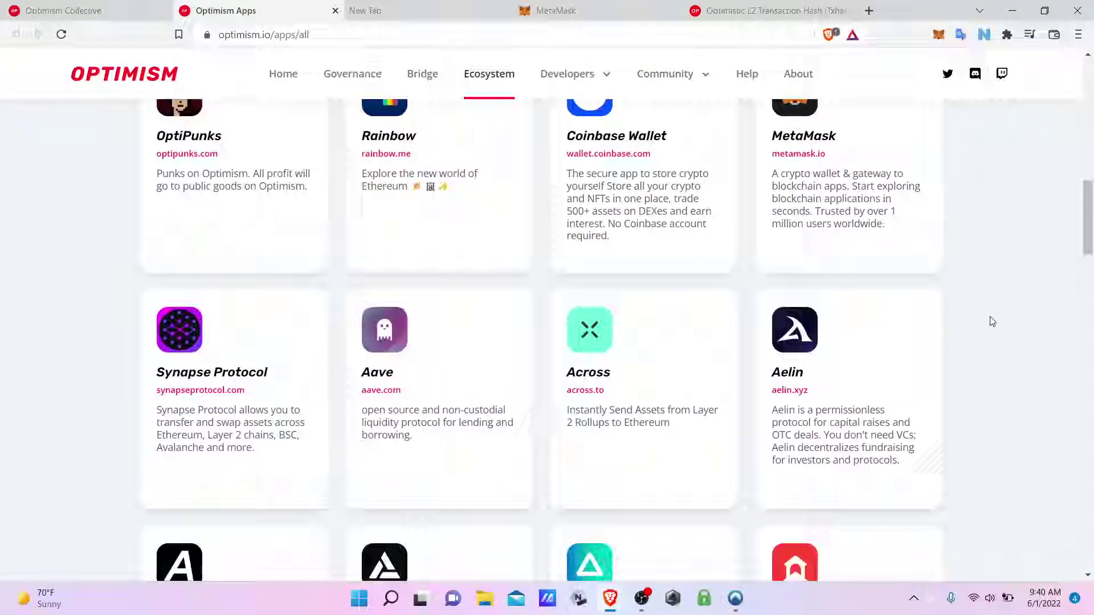
{"action": "scroll", "coordinate": [992, 321], "scroll_direction": "down", "scroll_amount": 20}
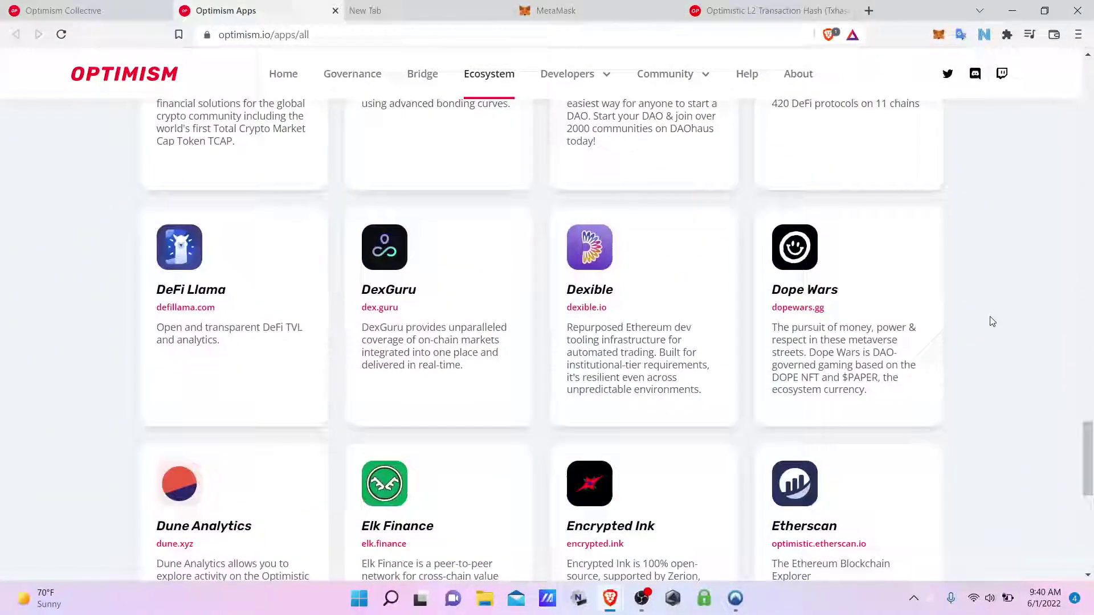
{"action": "scroll", "coordinate": [992, 322], "scroll_direction": "up", "scroll_amount": 7}
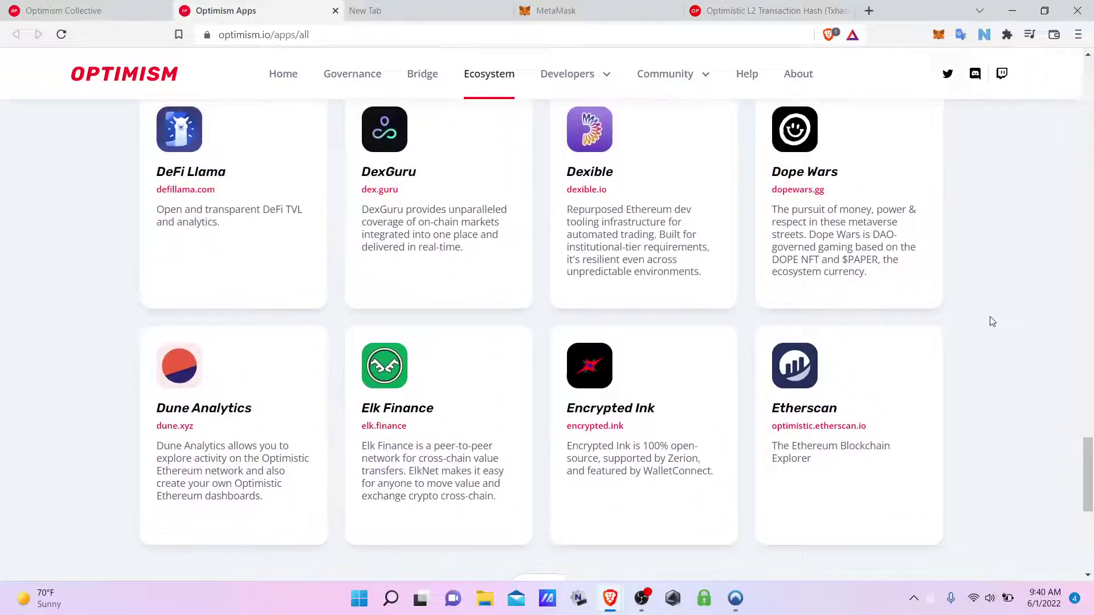
{"action": "scroll", "coordinate": [992, 322], "scroll_direction": "down", "scroll_amount": 1}
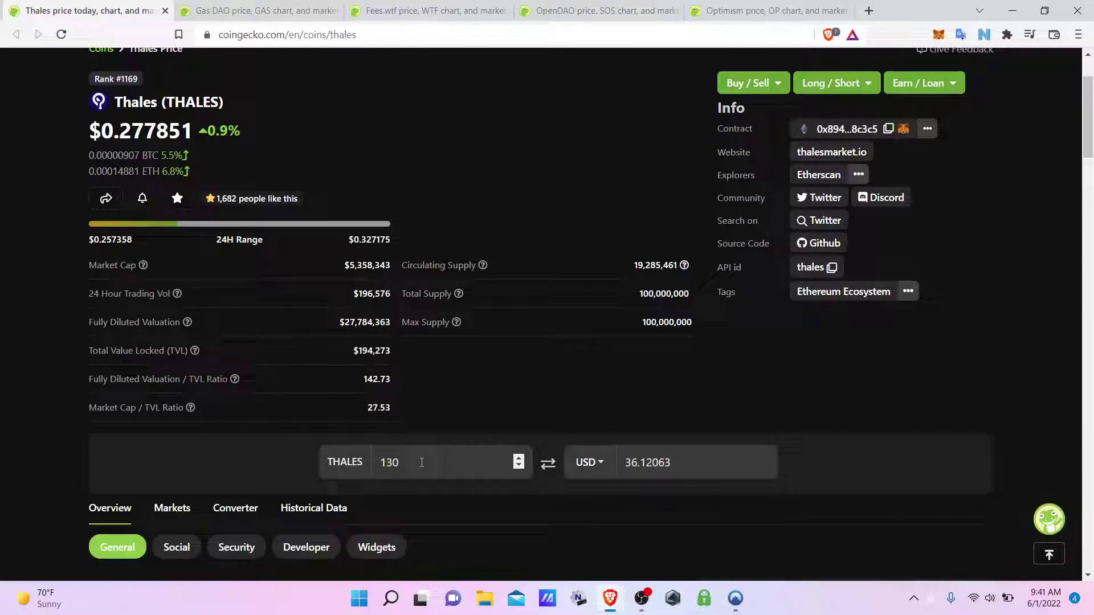
Step: Check the Thales converter: 130 THALES is worth 36.12063 USD
{"action": "left_click_drag", "start_coordinate": [421, 462], "coordinate": [377, 462]}
{"action": "left_click", "coordinate": [695, 464]}
{"action": "left_click_drag", "start_coordinate": [695, 464], "coordinate": [619, 462]}
{"action": "left_click", "coordinate": [616, 402]}
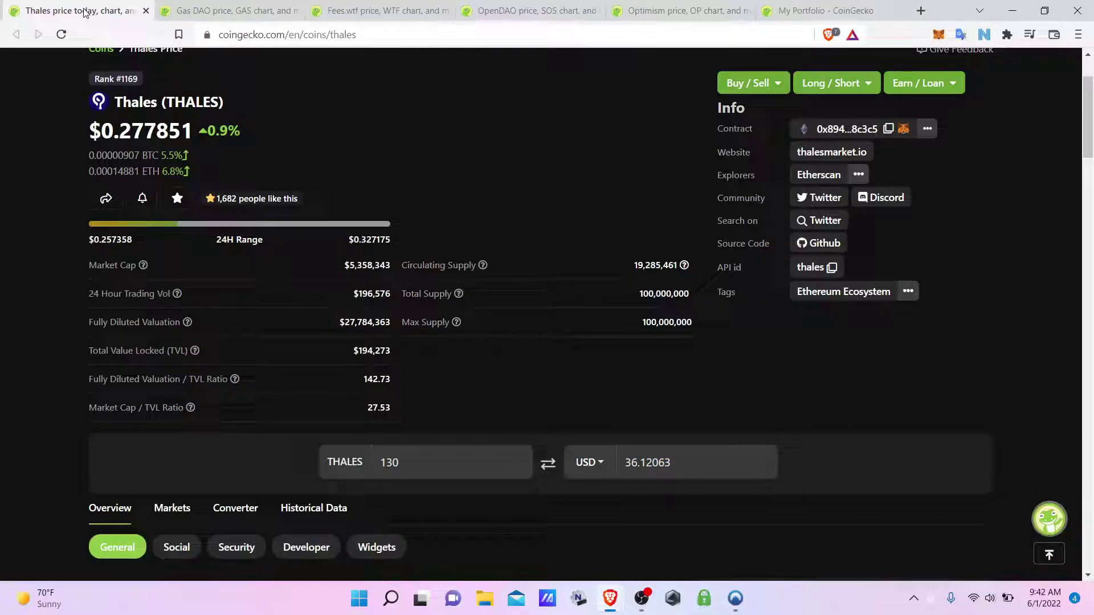
Step: Compare the Gas DAO price page, then move on to the Fees.wtf price page
{"action": "key", "text": "ctrl+Tab"}
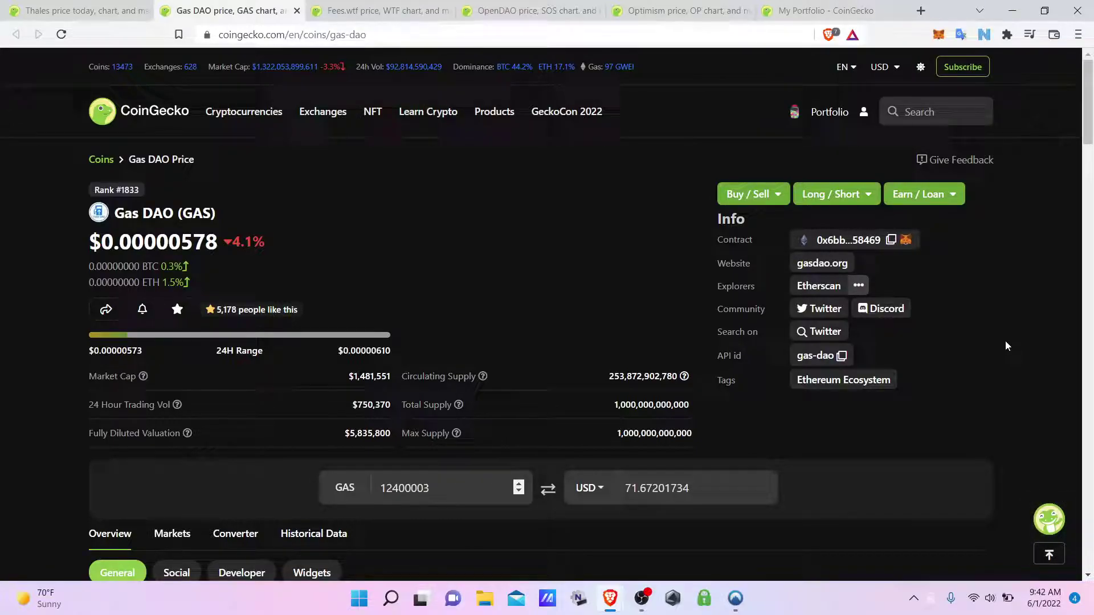
{"action": "key", "text": "ctrl+shift+Tab"}
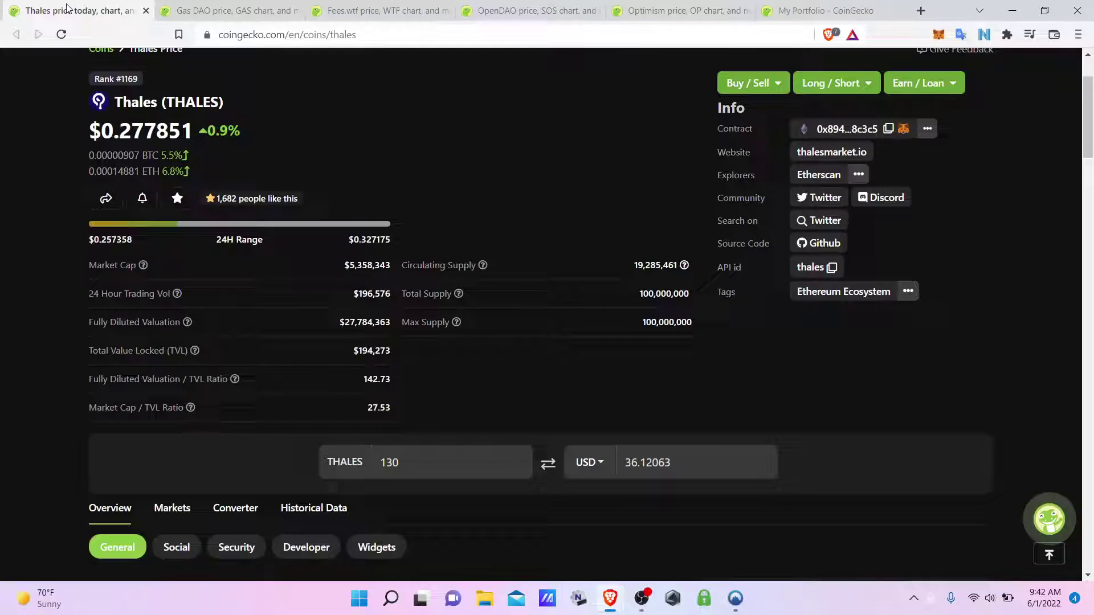
{"action": "left_click", "coordinate": [228, 10]}
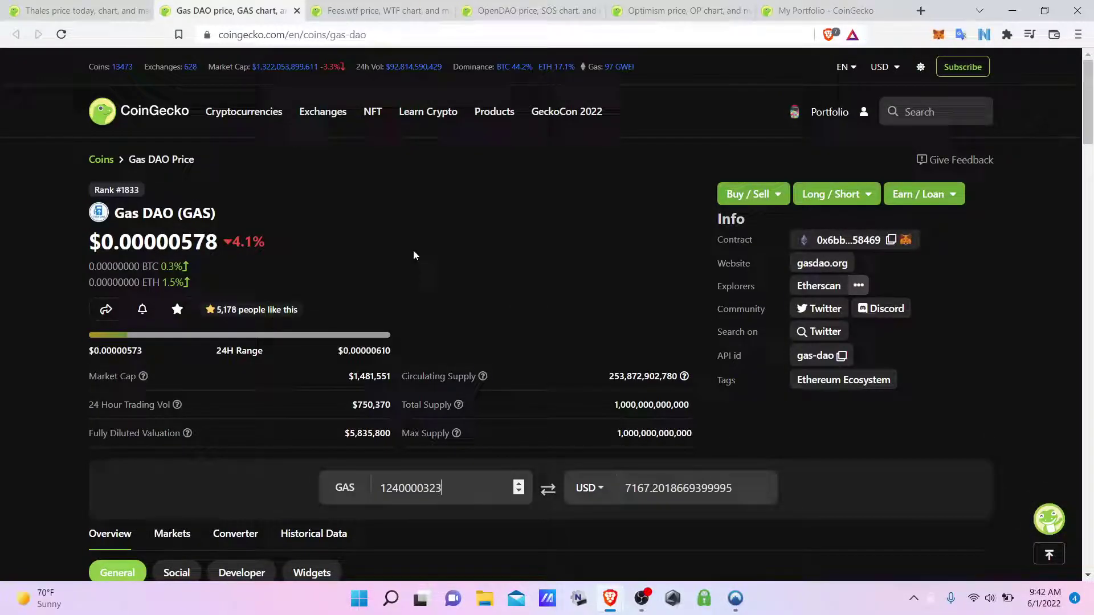
{"action": "key", "text": "ctrl+Tab"}
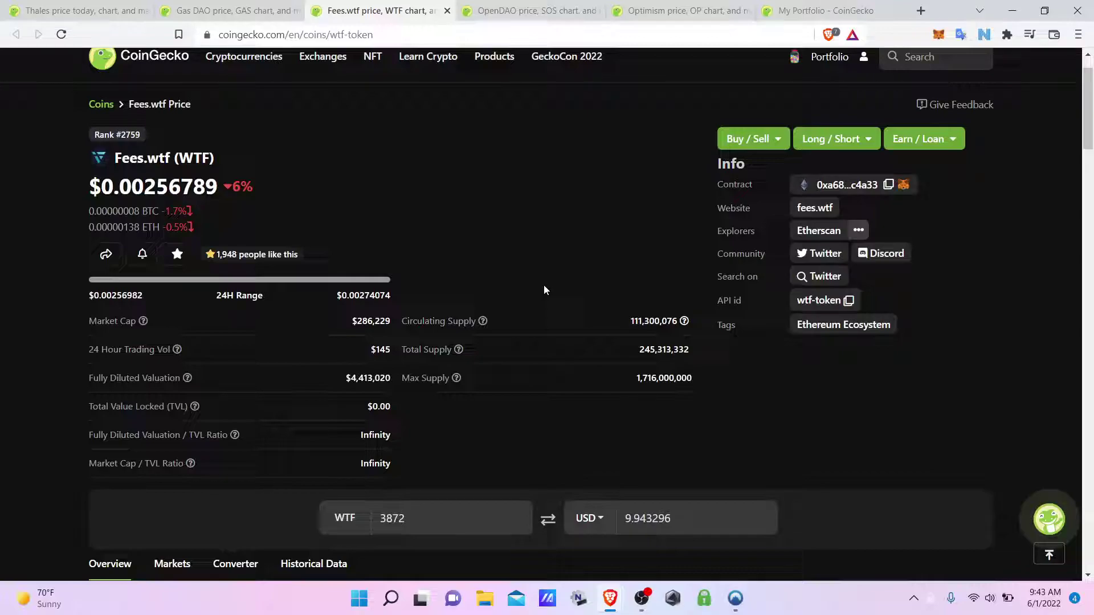
Step: Switch to the CoinGecko OpenDAO tab showing 183000000 SOS worth 86.537955 USD
{"action": "key", "text": "ctrl+Tab"}
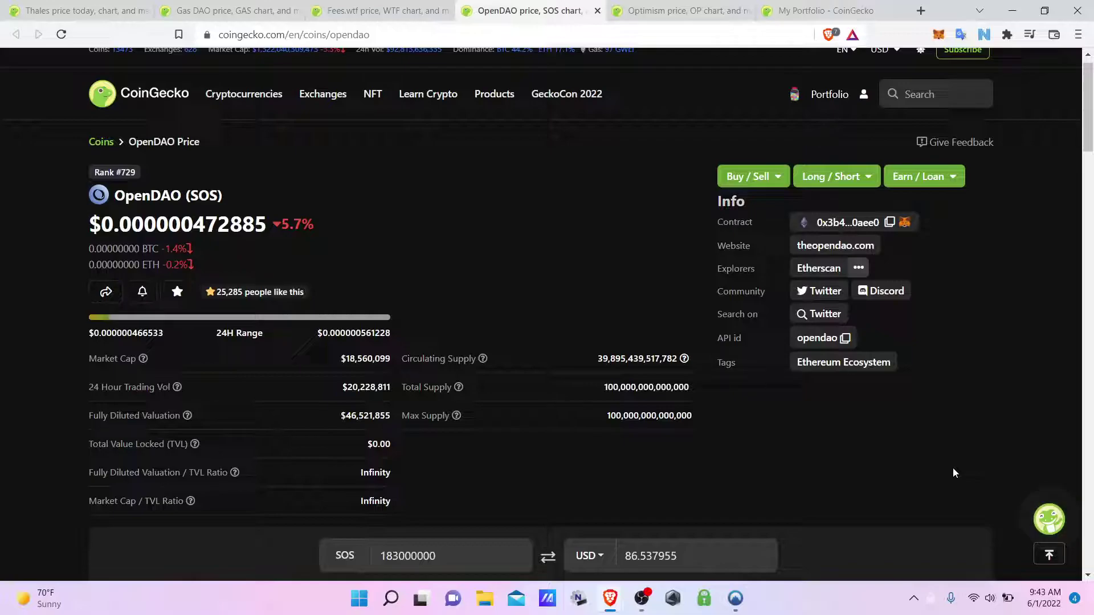
Step: Switch to the CoinGecko Optimism tab showing OP at $1.12, 2730 OP ≈ 3057.60 USD
{"action": "key", "text": "ctrl+Tab"}
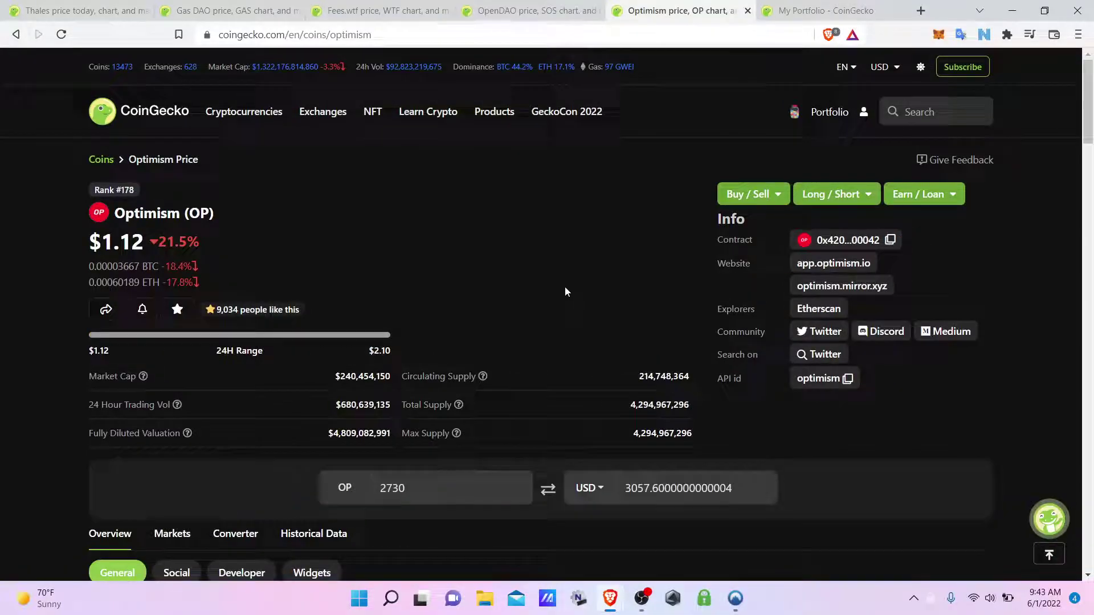